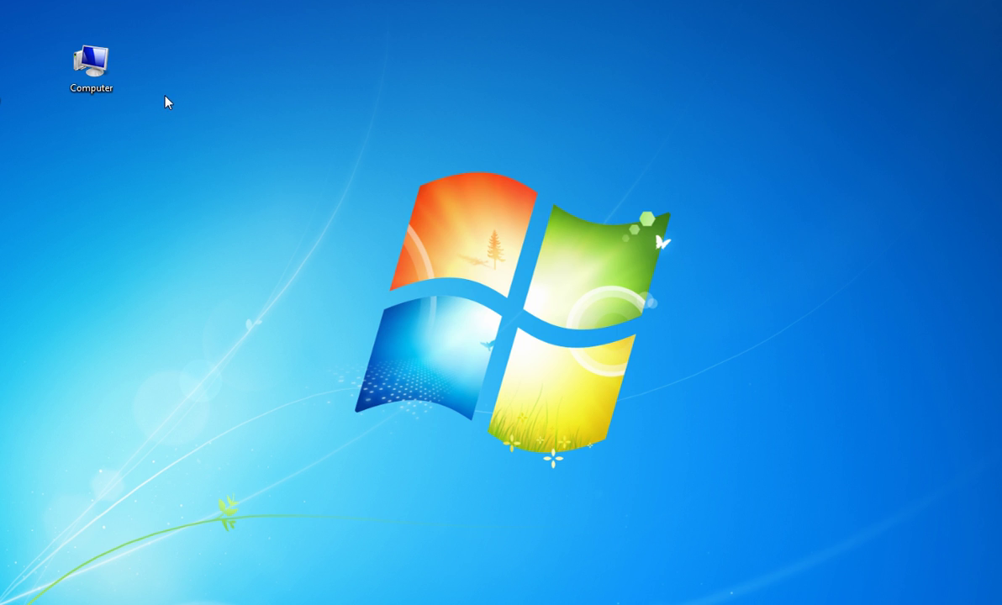
# Step: Check the Web Server (G:) drive's properties for available previous versions, and close the properties
pyautogui.doubleClick(91, 65)
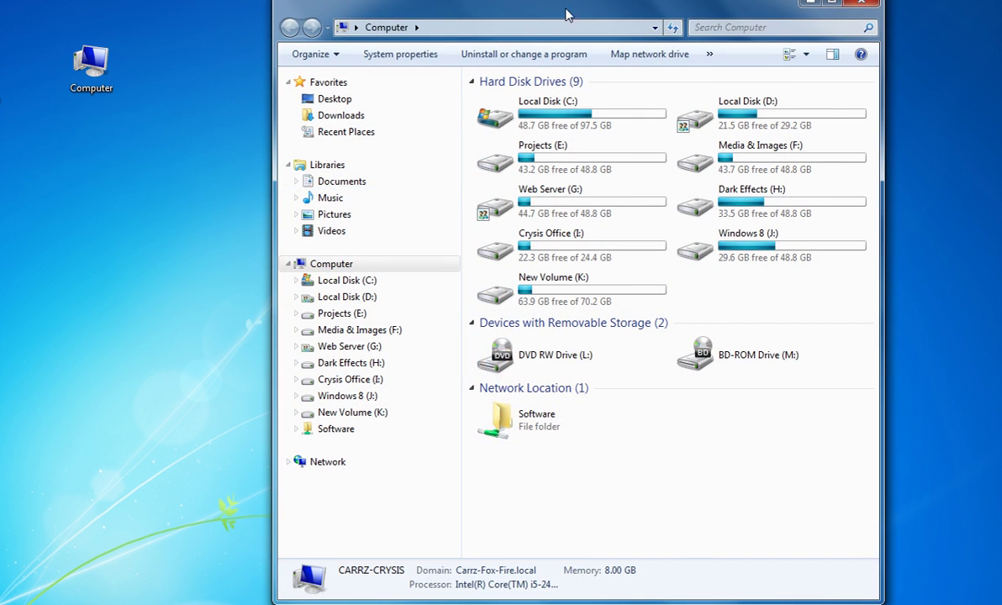
pyautogui.click(527, 189)
pyautogui.rightClick(521, 187)
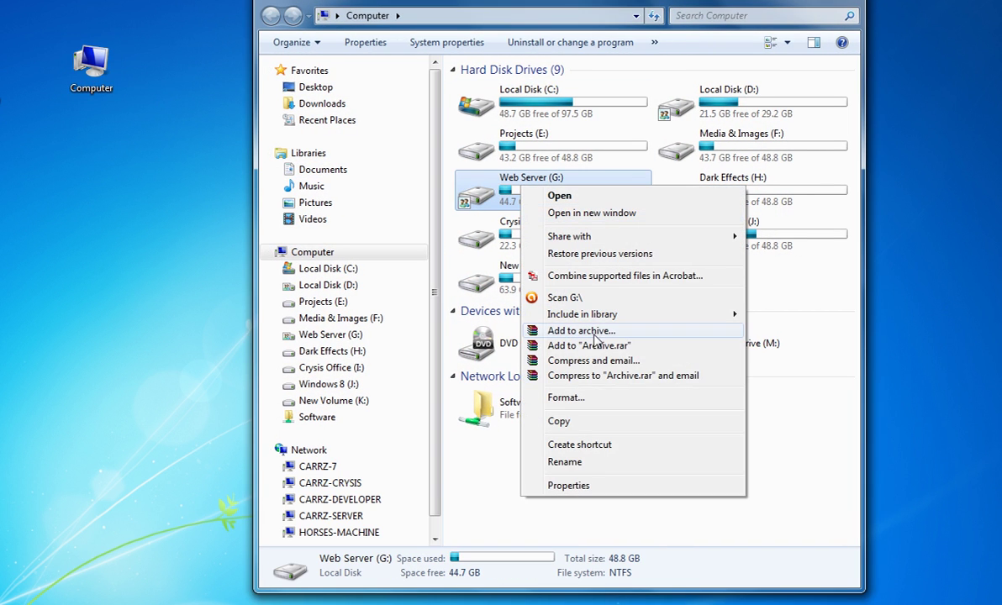
pyautogui.click(583, 490)
pyautogui.moveTo(577, 220); pyautogui.dragTo(525, 71)
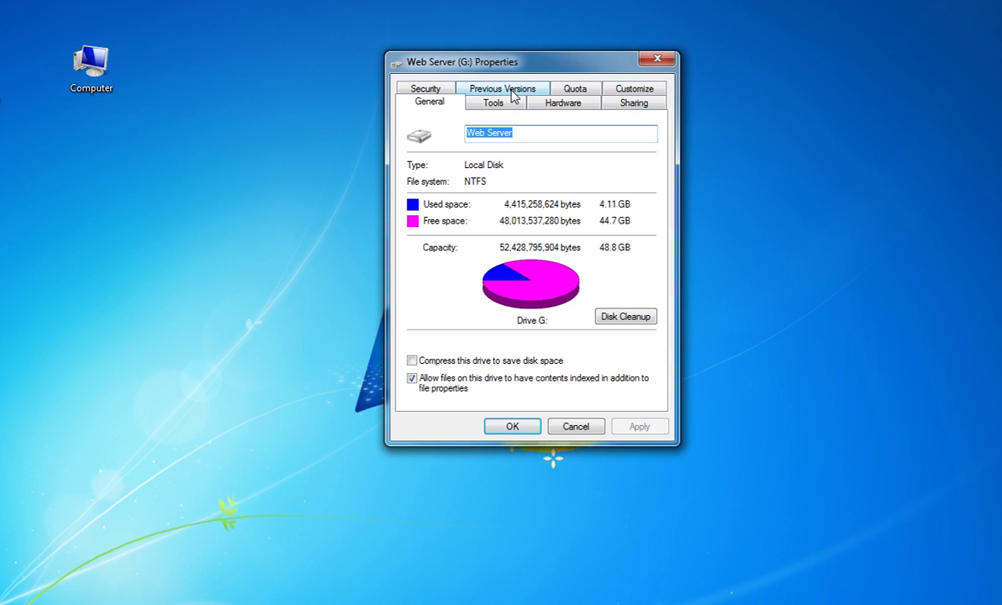
pyautogui.click(512, 91)
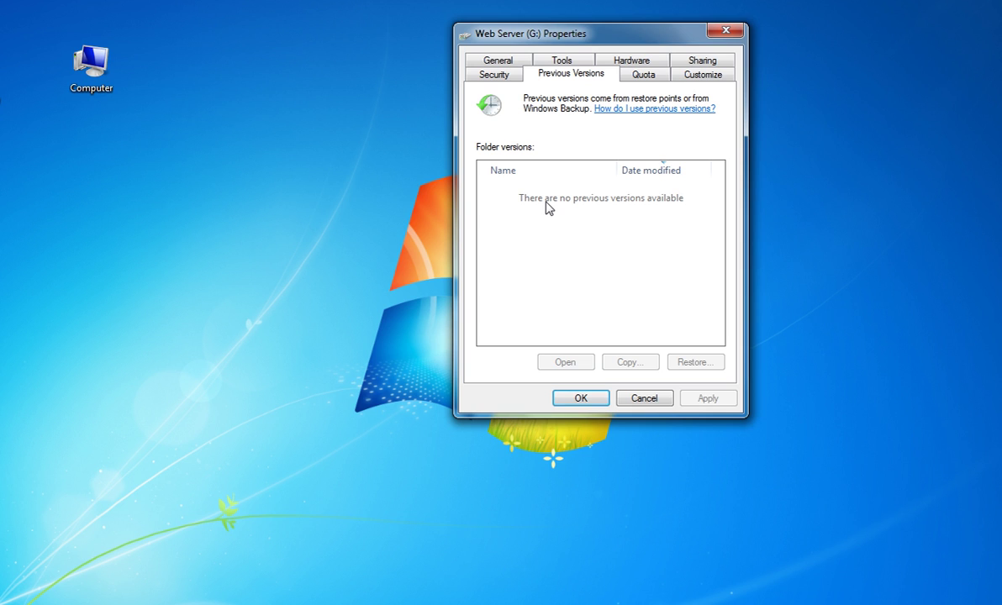
pyautogui.click(662, 397)
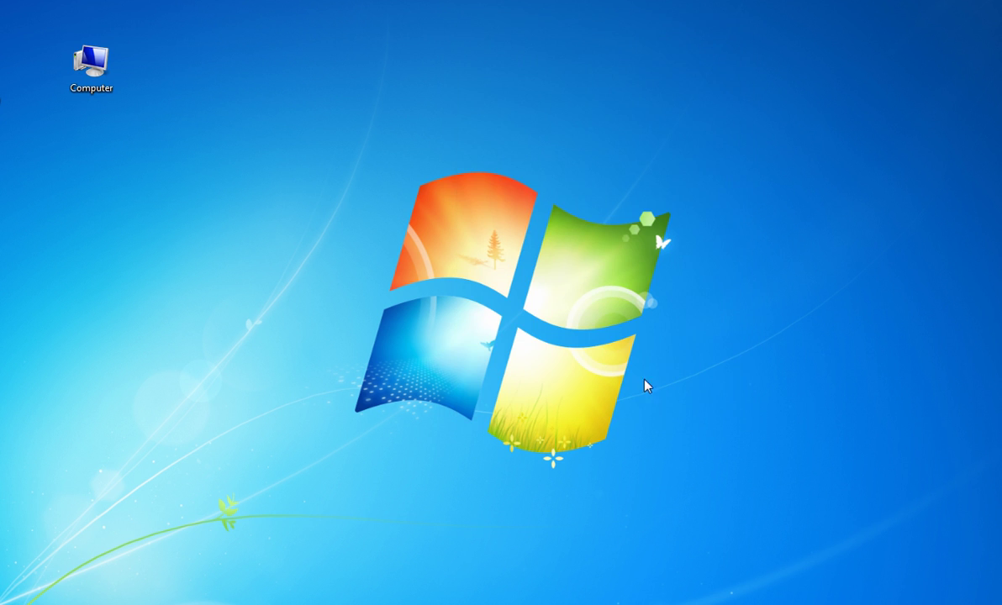
# Step: Open the System Protection settings from the computer's properties and close the System window
pyautogui.rightClick(108, 74)
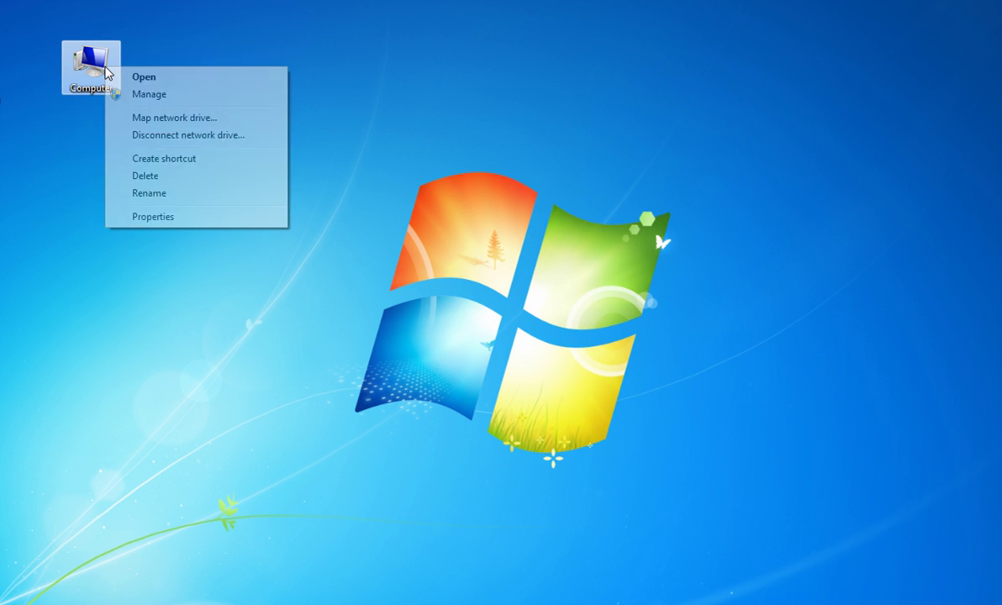
pyautogui.click(176, 222)
pyautogui.moveTo(392, 71); pyautogui.dragTo(488, 63)
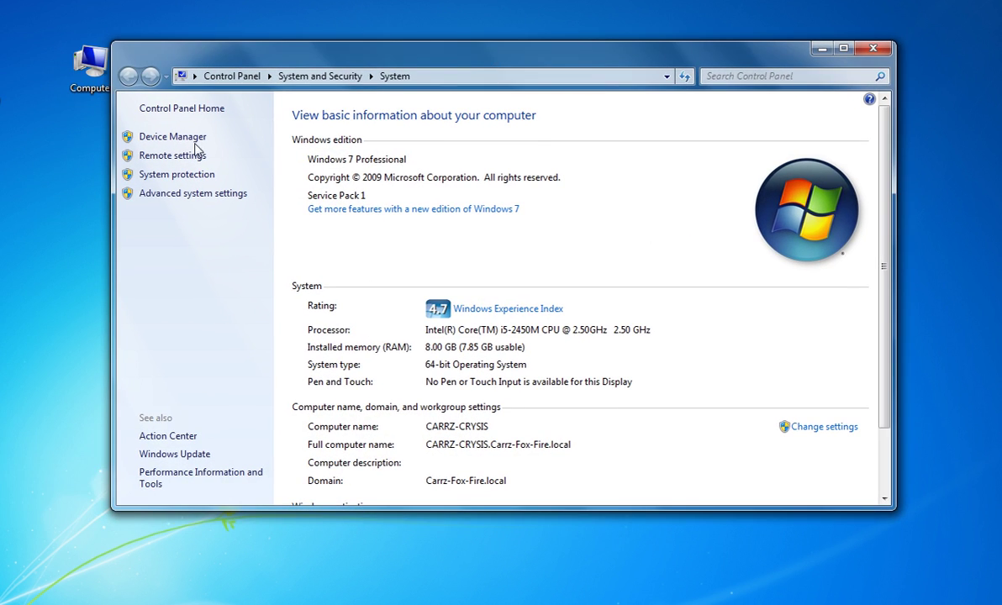
pyautogui.click(171, 178)
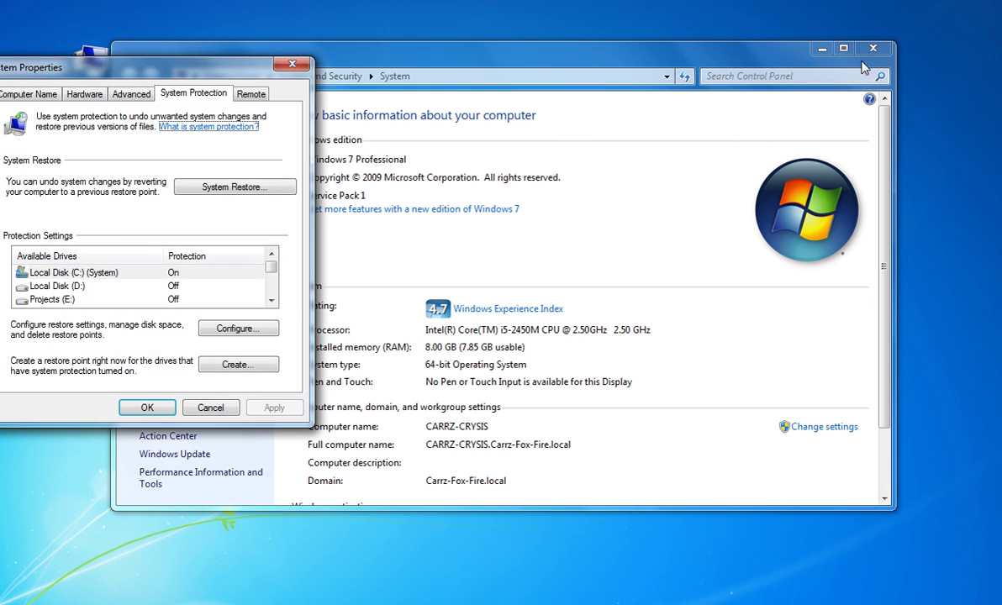
pyautogui.click(873, 48)
pyautogui.moveTo(238, 48); pyautogui.dragTo(682, 8)
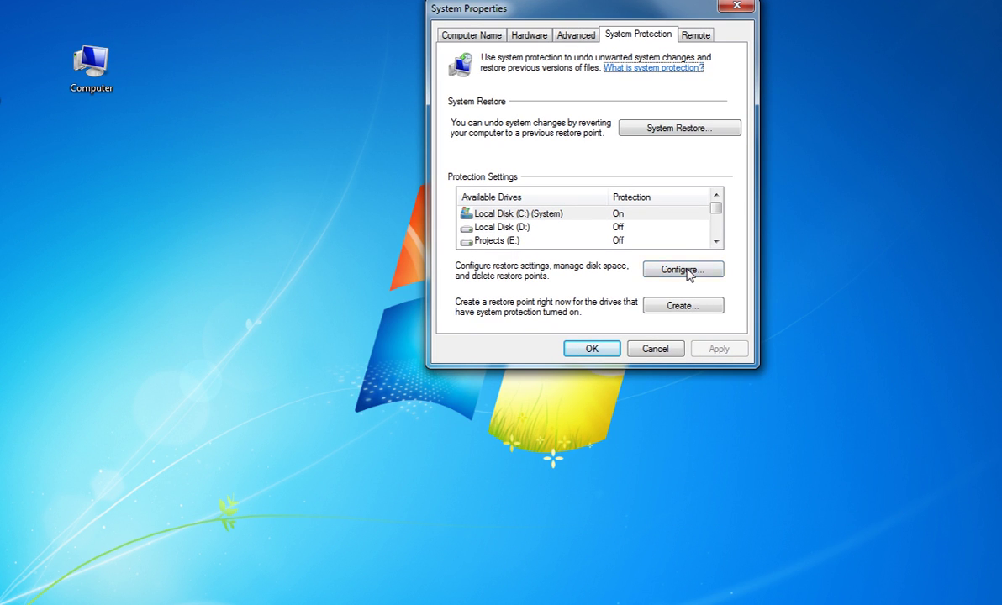
# Step: Configure the Web Server (G:) drive's protection to only restore previous versions of files
pyautogui.moveTo(716, 208); pyautogui.dragTo(716, 220)
pyautogui.click(513, 241)
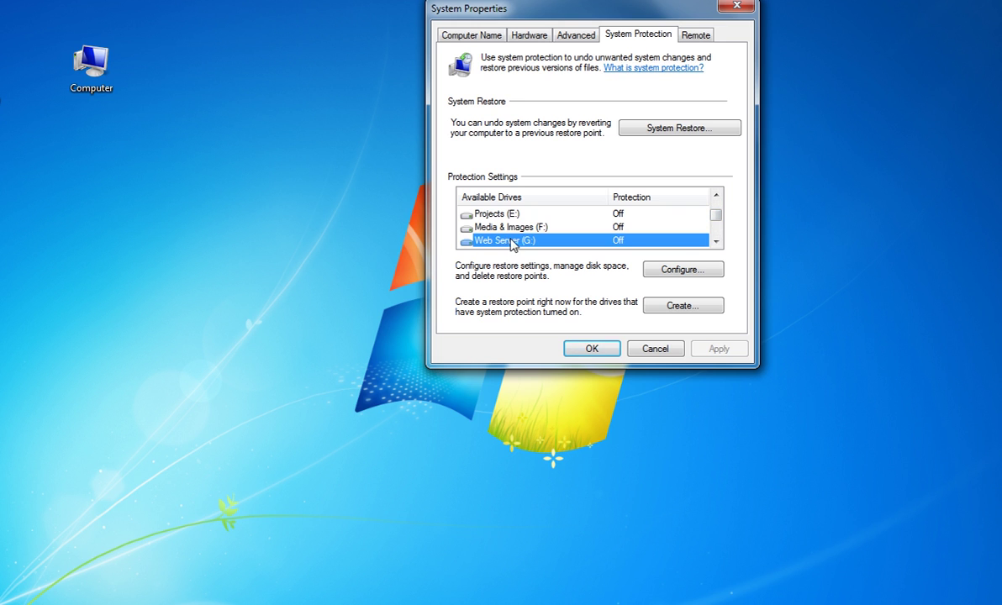
pyautogui.click(681, 269)
pyautogui.moveTo(538, 40); pyautogui.dragTo(442, 46)
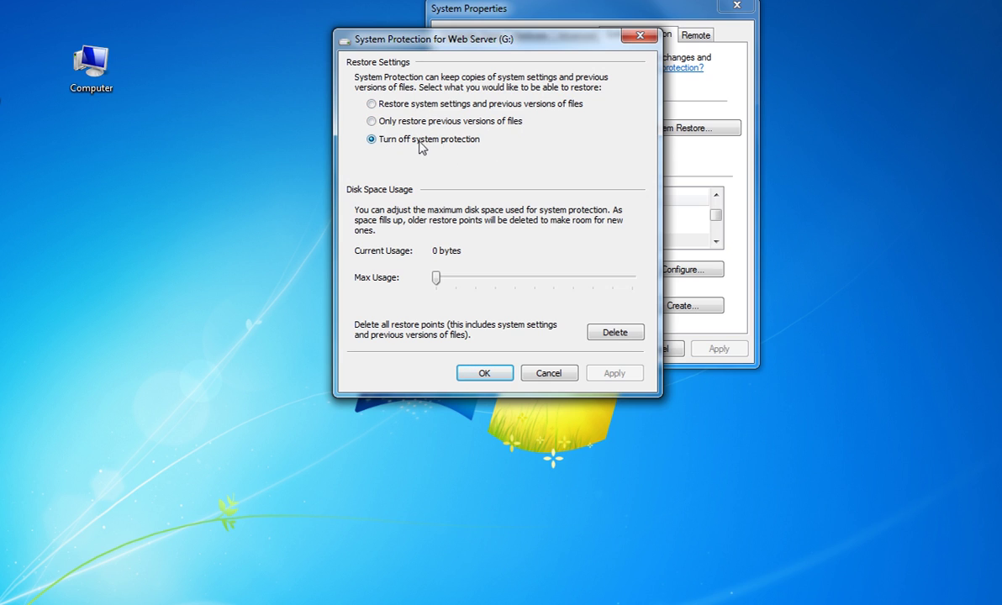
pyautogui.moveTo(566, 40); pyautogui.dragTo(665, 126)
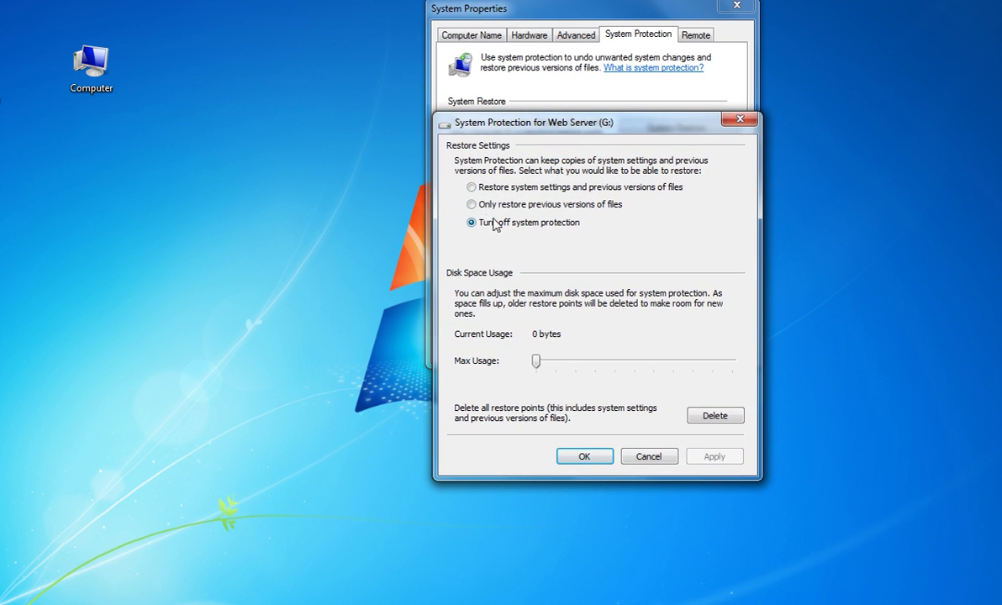
pyautogui.click(472, 206)
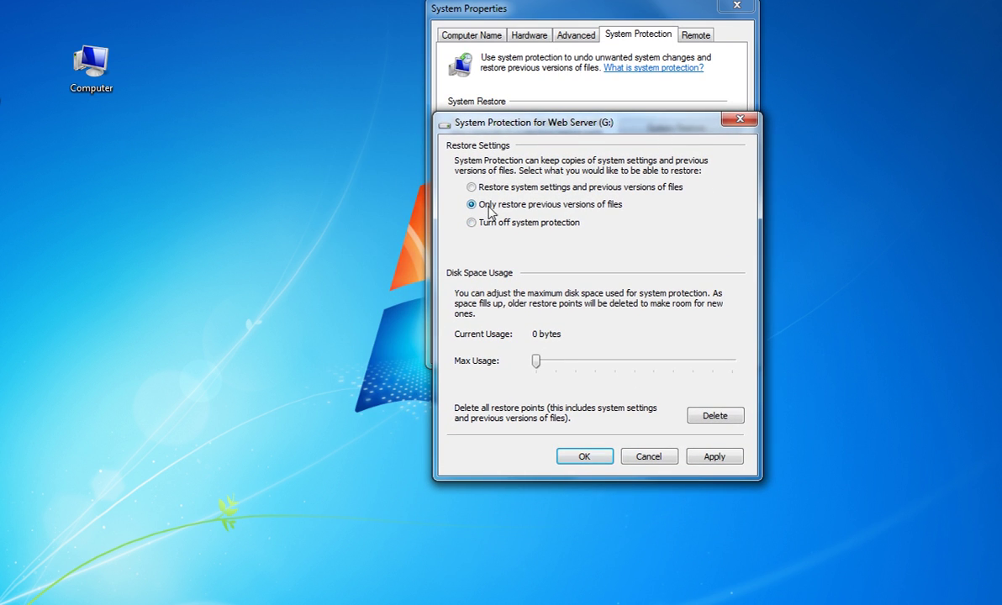
pyautogui.moveTo(651, 124); pyautogui.dragTo(627, 79)
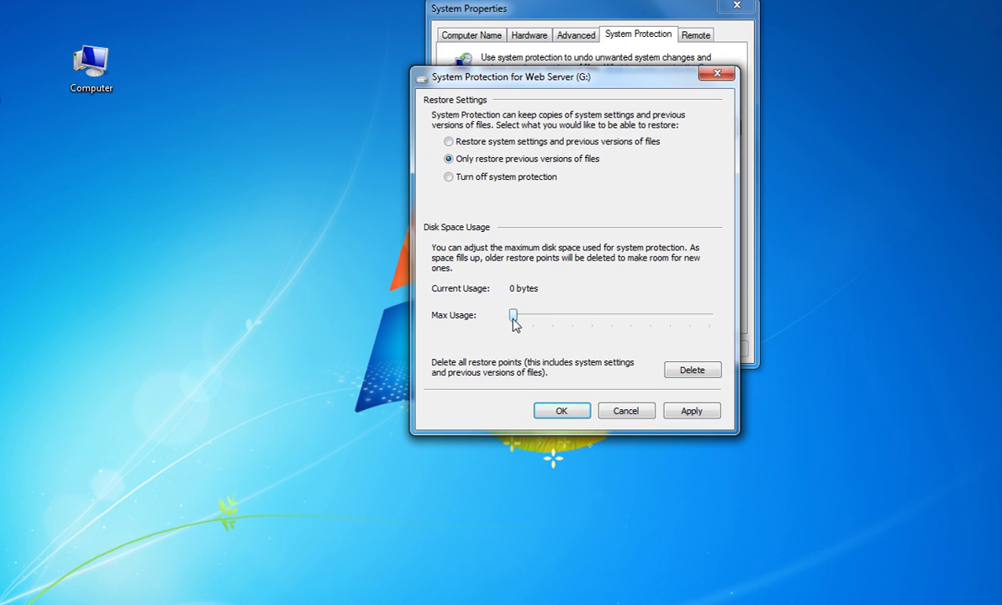
# Step: Set the Web Server (G:) drive's maximum protection disk usage to about 10% and apply the protection settings
pyautogui.moveTo(513, 317); pyautogui.dragTo(535, 318)
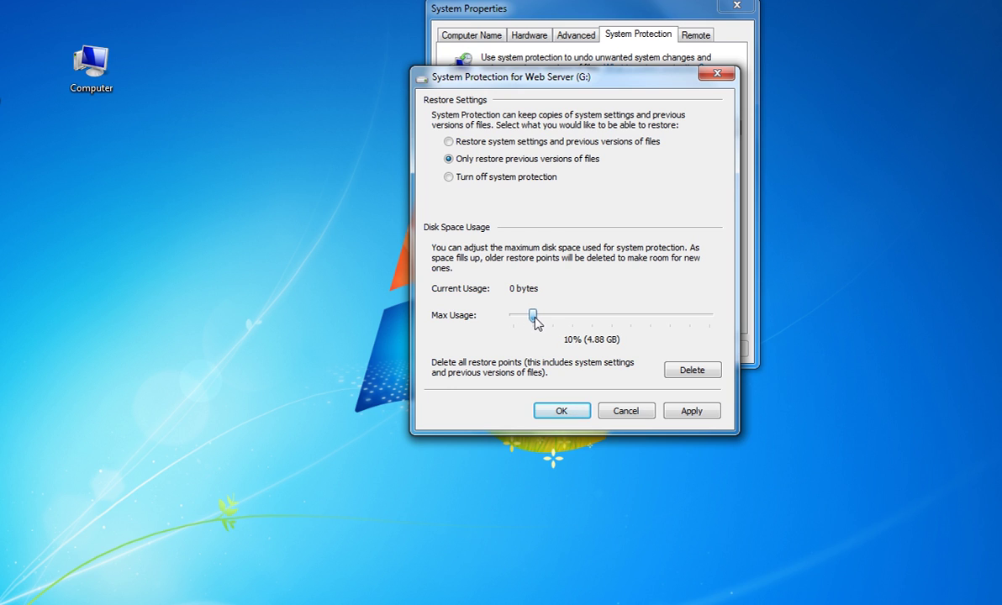
pyautogui.doubleClick(78, 89)
pyautogui.click(567, 187)
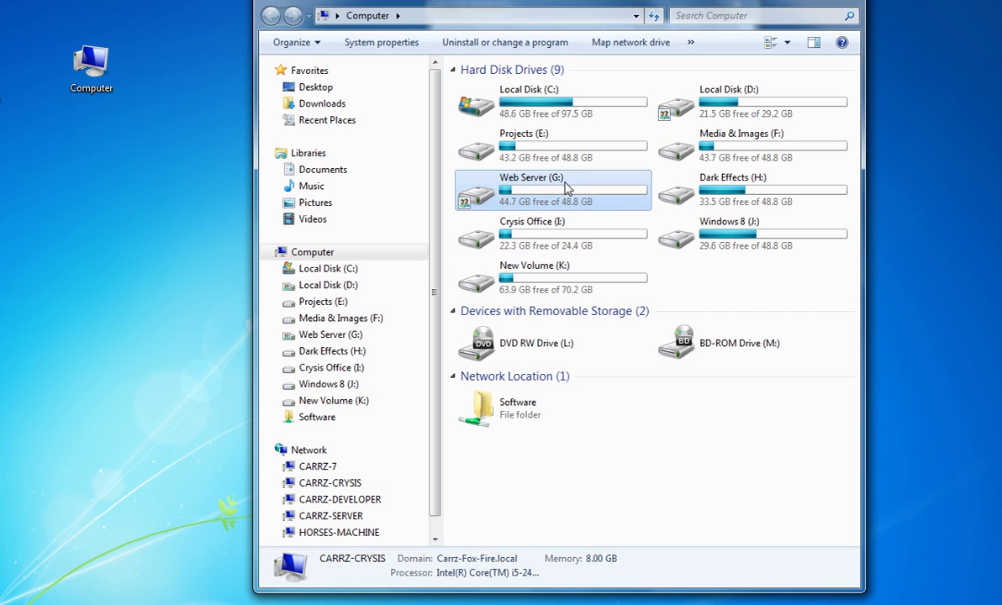
pyautogui.click(841, 1)
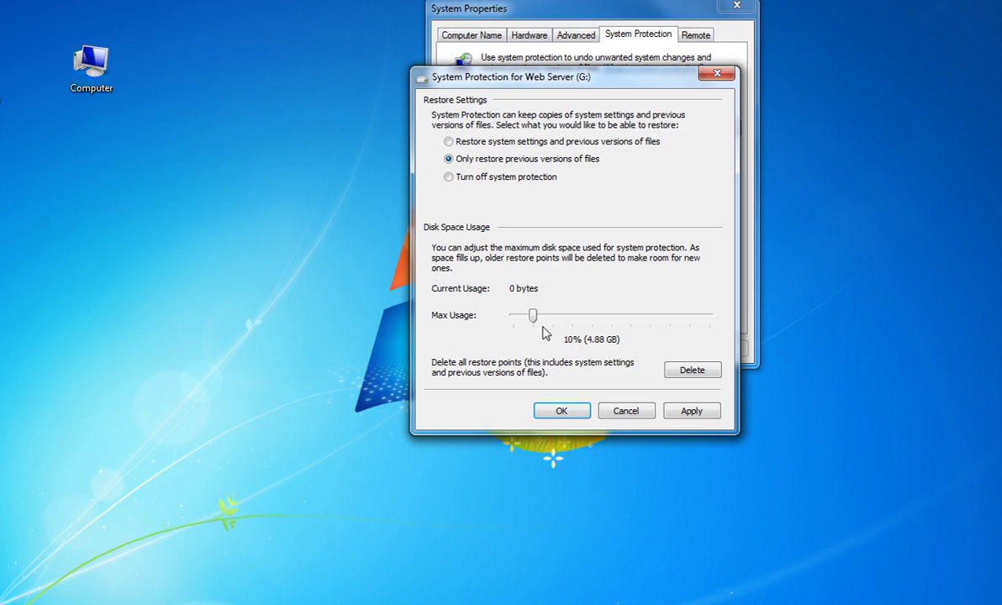
pyautogui.moveTo(535, 319); pyautogui.dragTo(537, 318)
pyautogui.click(700, 412)
pyautogui.click(563, 413)
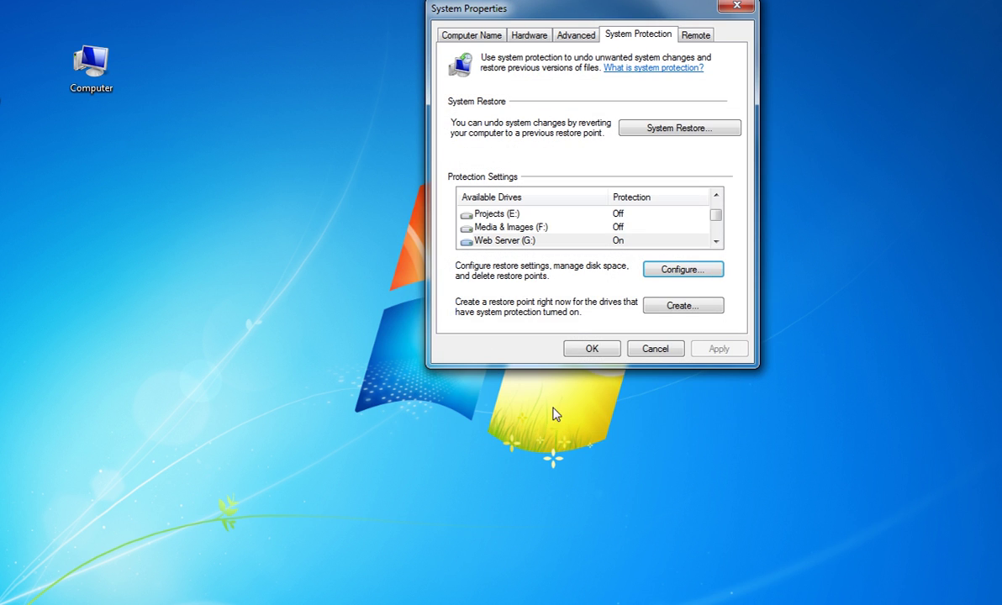
pyautogui.click(599, 349)
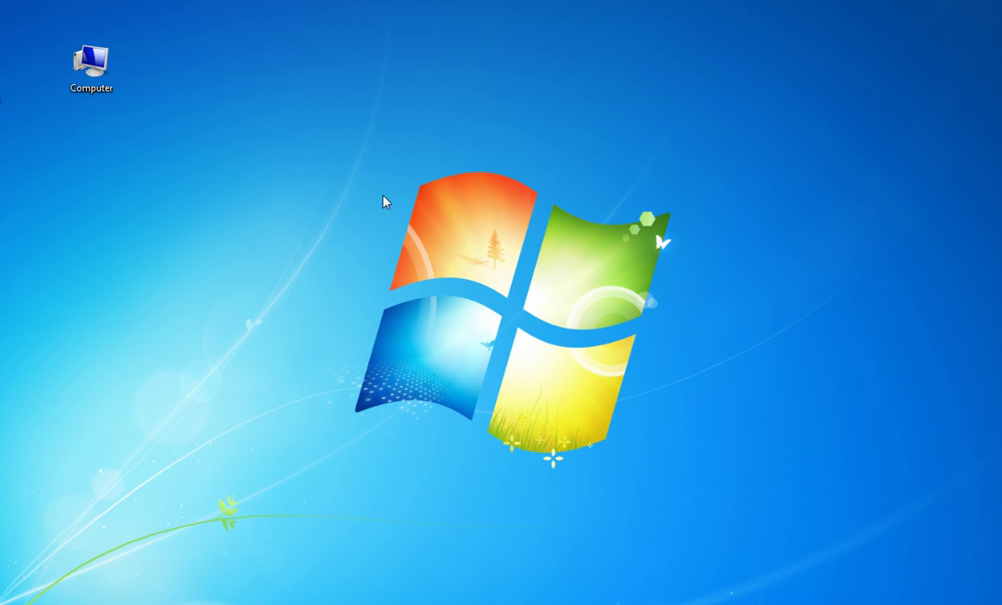
# Step: Check the Web Server (G:) drive's previous versions again with protection turned on, and close its properties
pyautogui.doubleClick(98, 69)
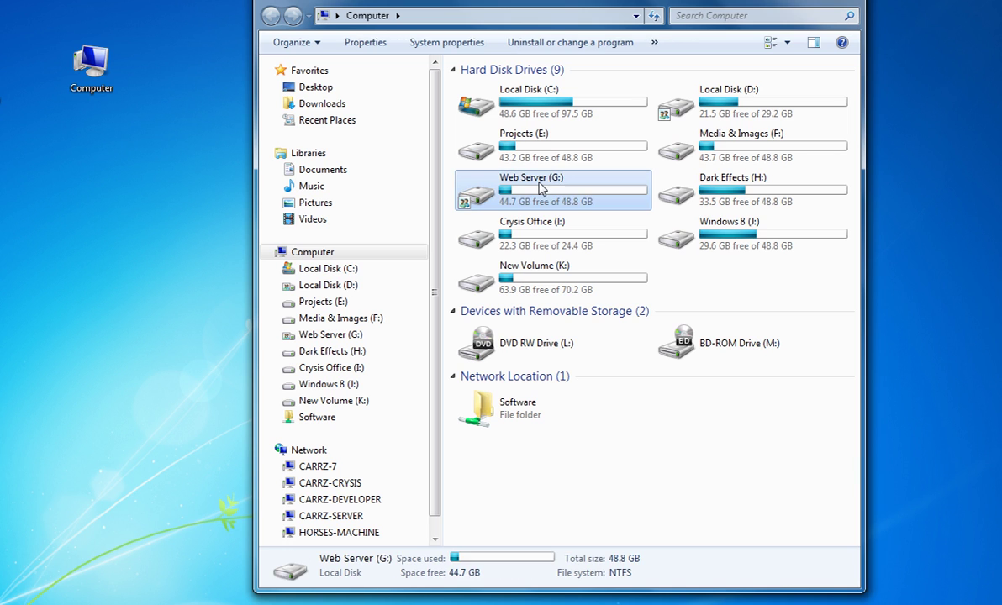
pyautogui.rightClick(539, 185)
pyautogui.click(589, 482)
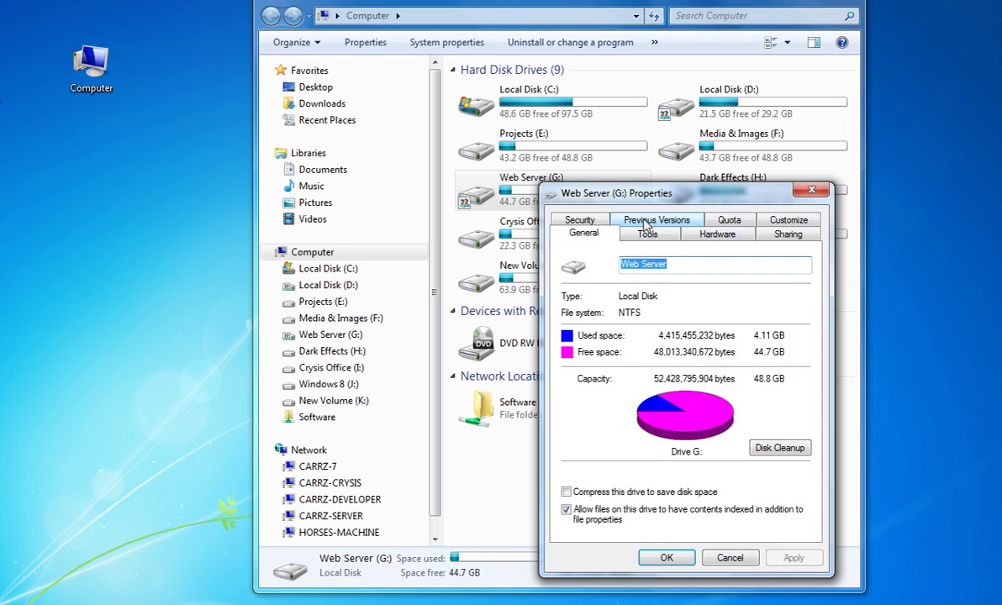
pyautogui.click(661, 220)
pyautogui.moveTo(694, 202); pyautogui.dragTo(610, 129)
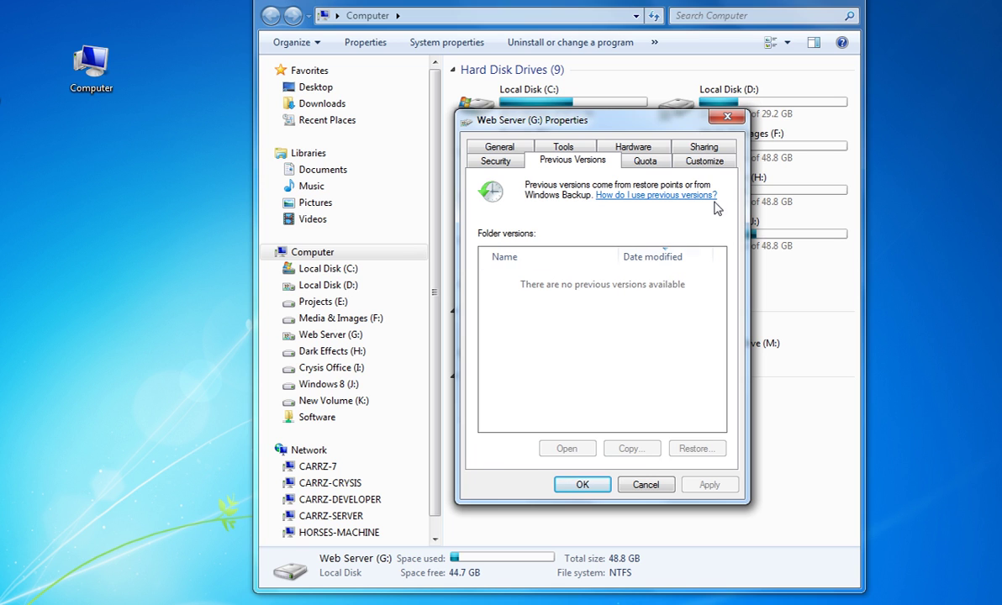
pyautogui.click(727, 117)
pyautogui.moveTo(632, 4); pyautogui.dragTo(578, 2)
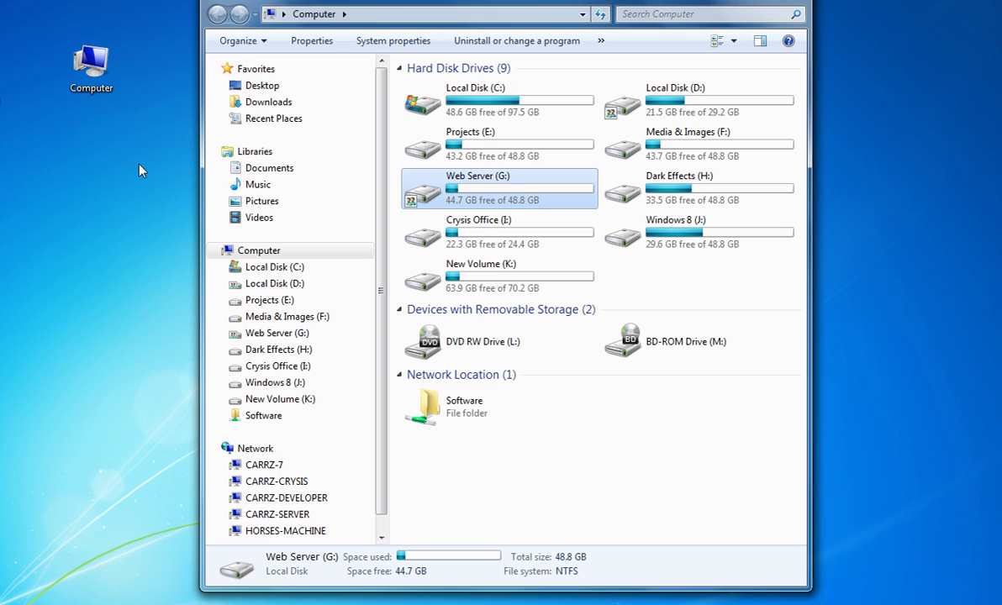
# Step: Reopen the computer's System Protection settings and select the Web Server (G:) drive in the list of available drives
pyautogui.rightClick(97, 70)
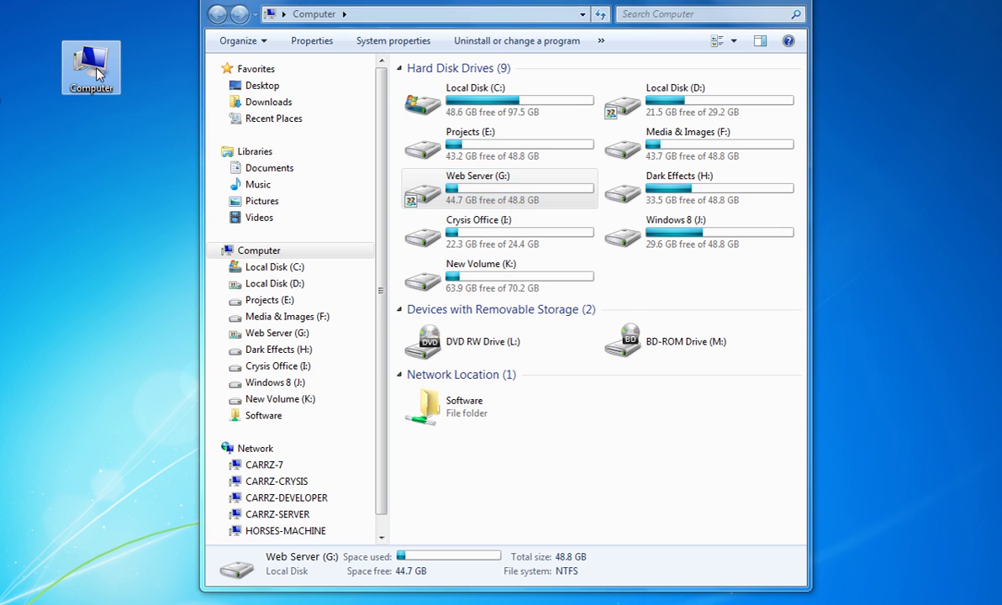
pyautogui.click(155, 224)
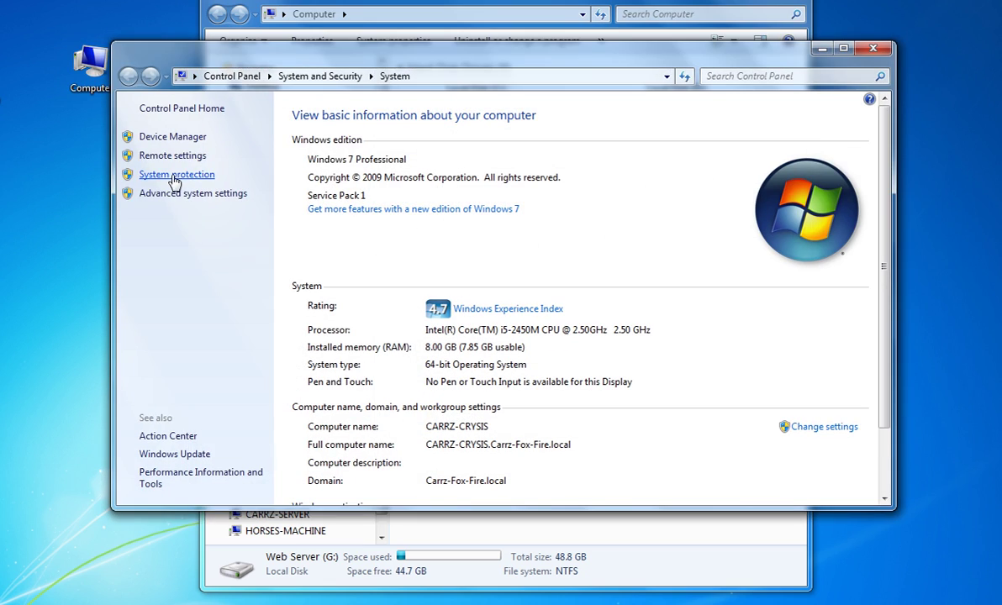
pyautogui.click(874, 49)
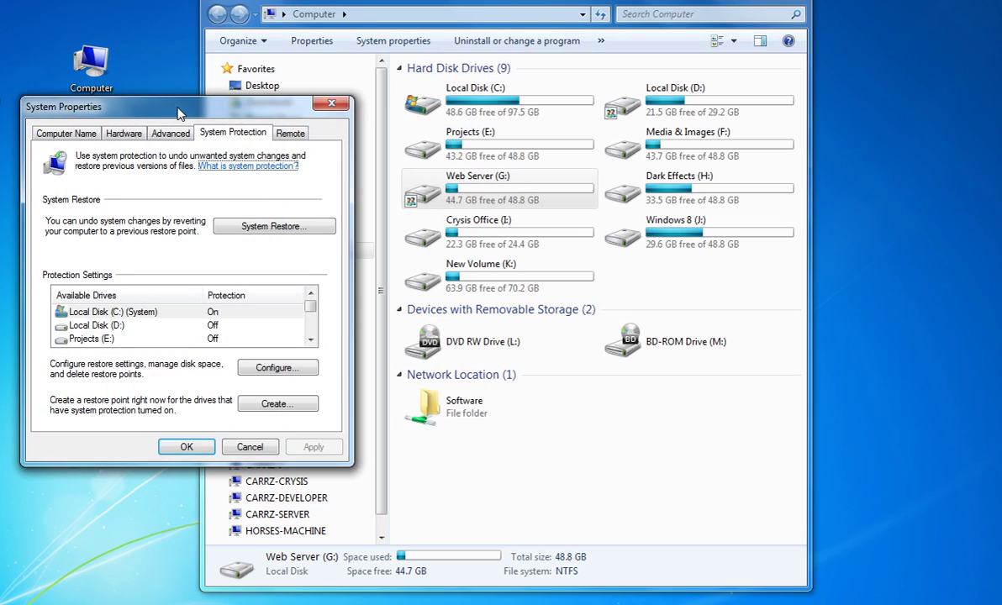
pyautogui.moveTo(178, 108); pyautogui.dragTo(185, 99)
pyautogui.scroll(-2, 299, 304)
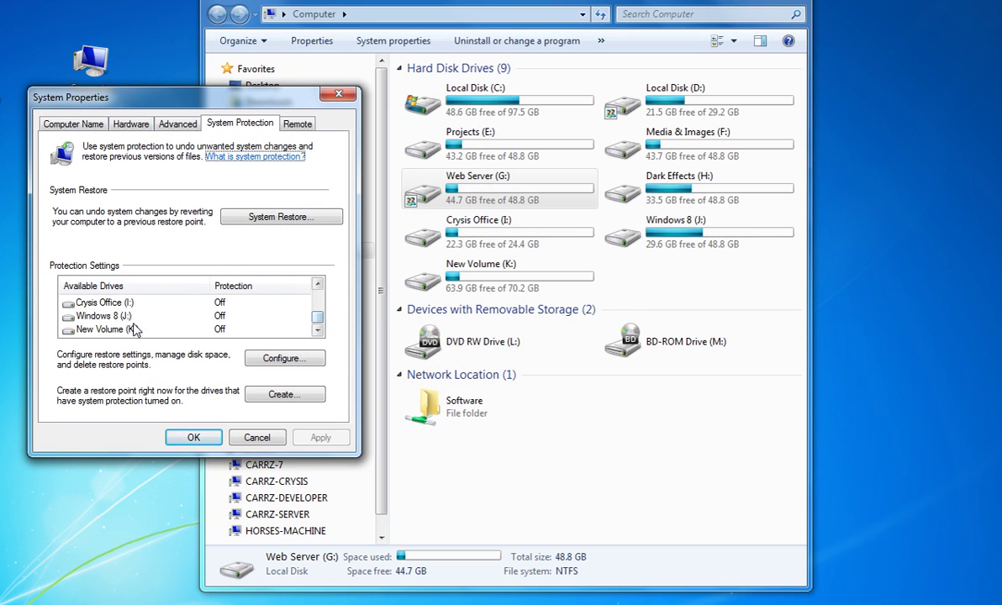
pyautogui.scroll(2, 303, 304)
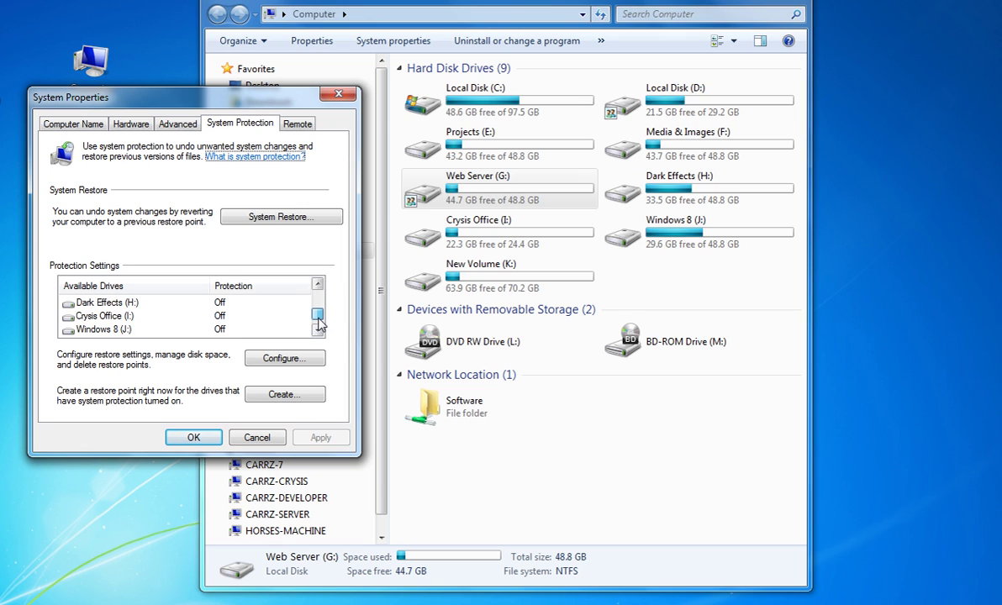
pyautogui.click(127, 302)
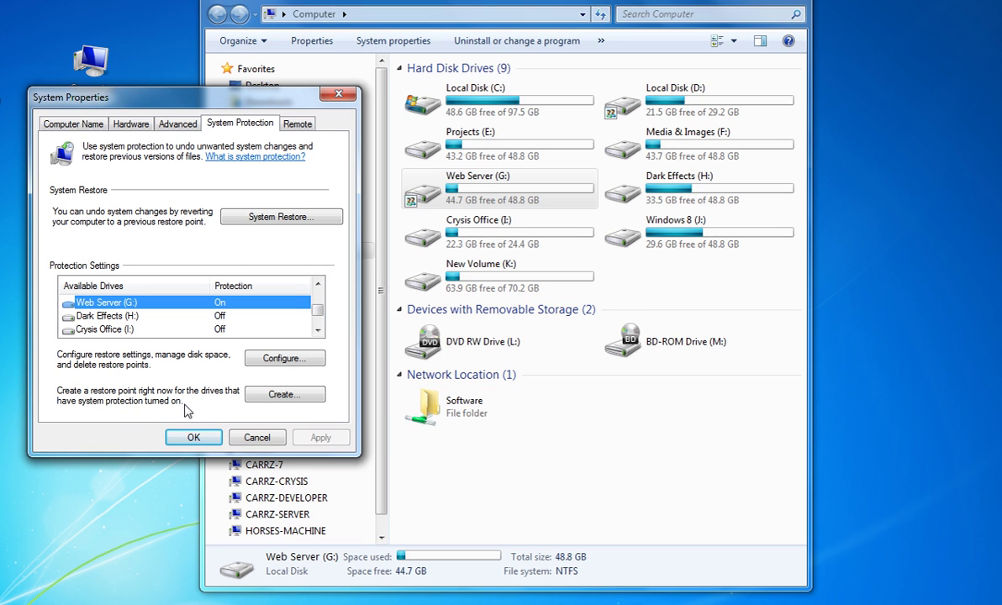
# Step: Create a restore point with the description "Web" for the protected drives
pyautogui.click(286, 395)
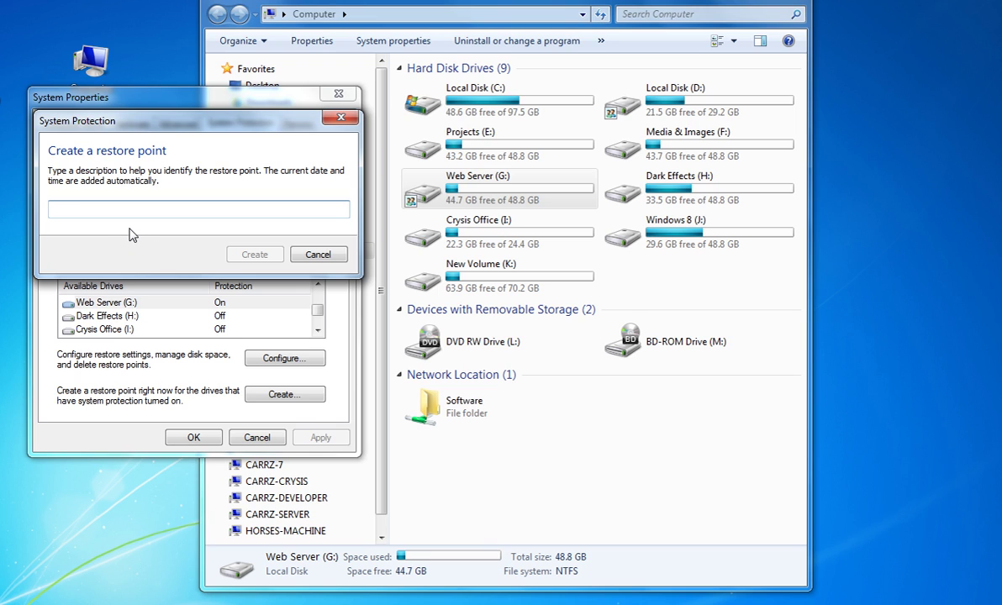
pyautogui.write('Web')
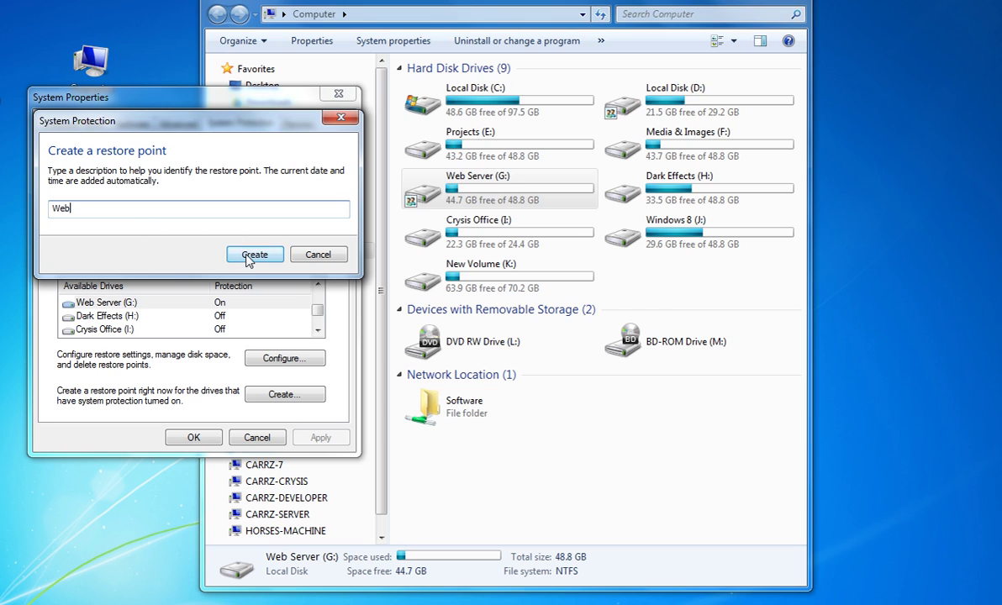
pyautogui.click(254, 255)
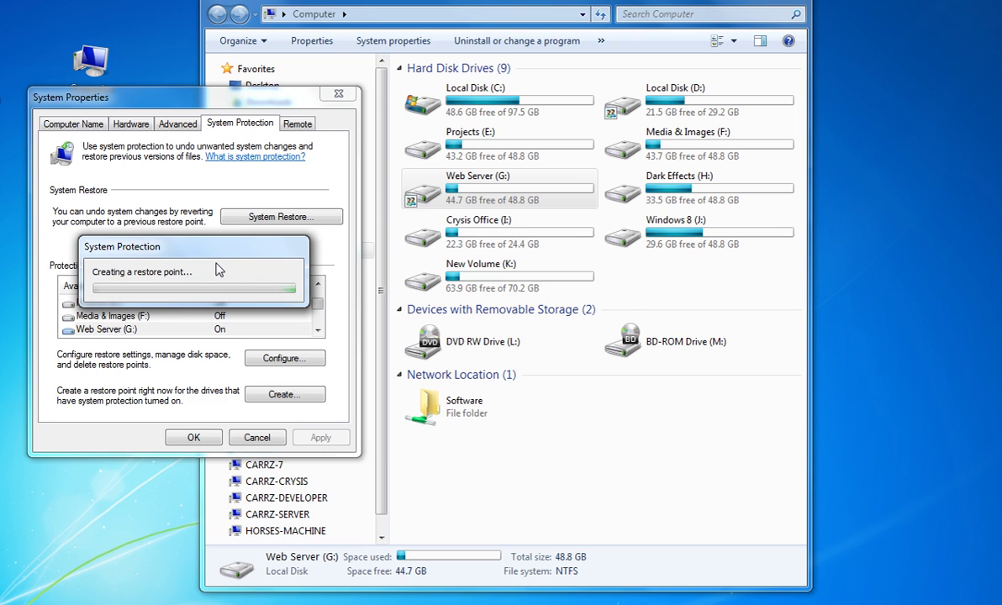
pyautogui.moveTo(218, 249); pyautogui.dragTo(253, 171)
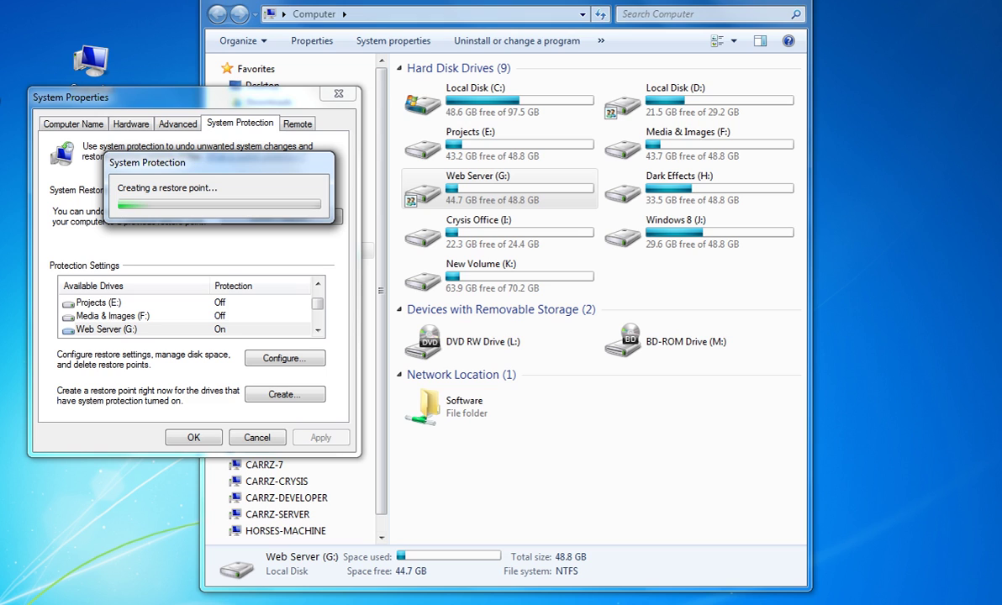
pyautogui.click(749, 603)
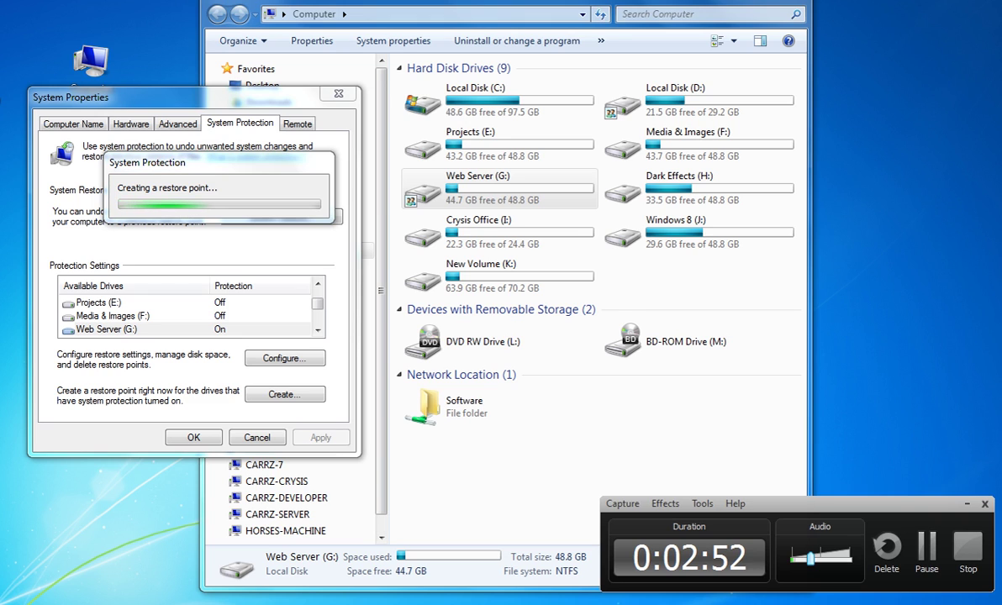
pyautogui.click(929, 549)
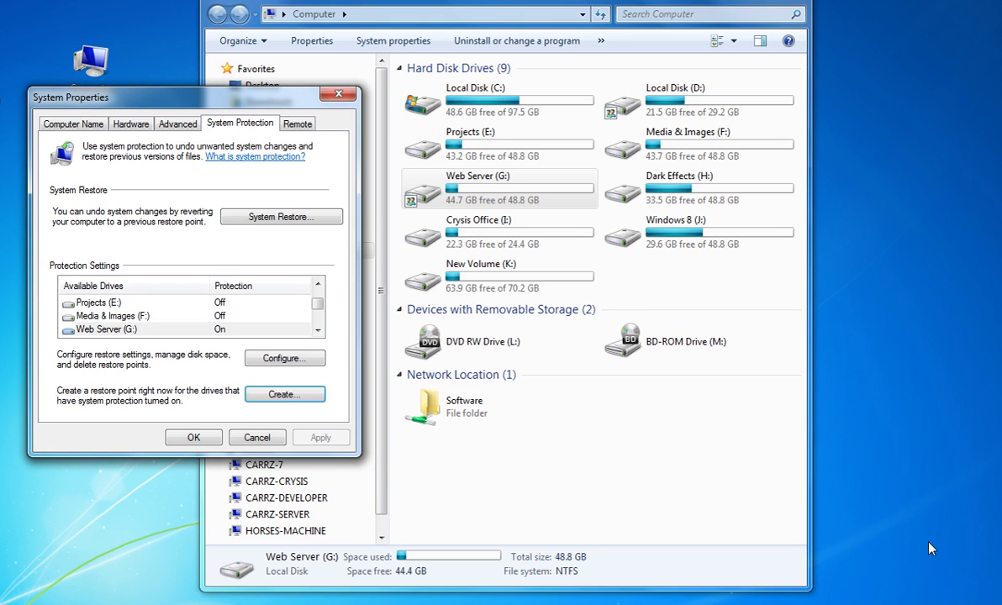
# Step: Check the Web Server (G:) drive's previous versions in its properties and select today's version of the drive
pyautogui.rightClick(502, 194)
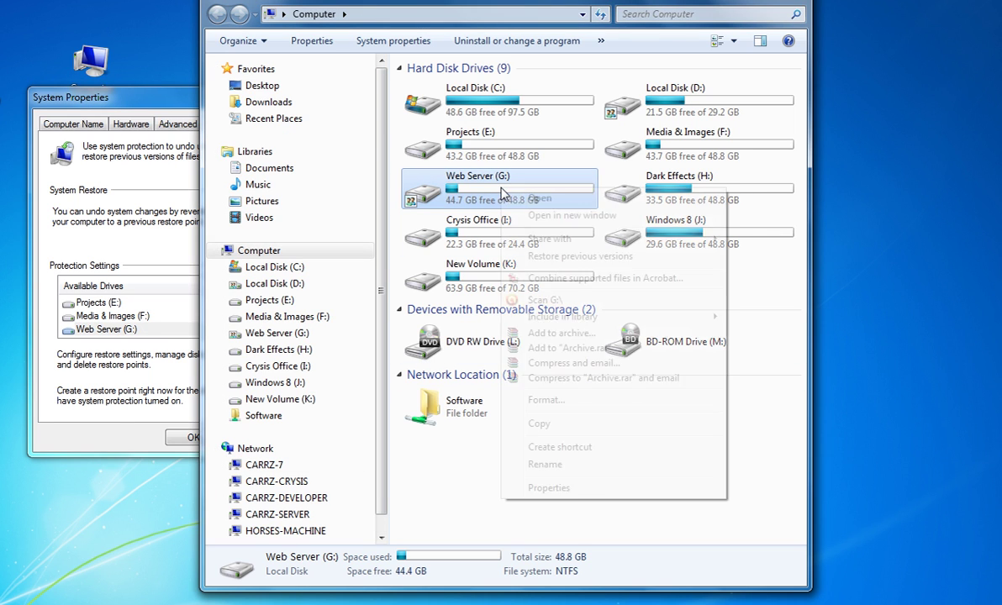
pyautogui.click(548, 487)
pyautogui.click(629, 225)
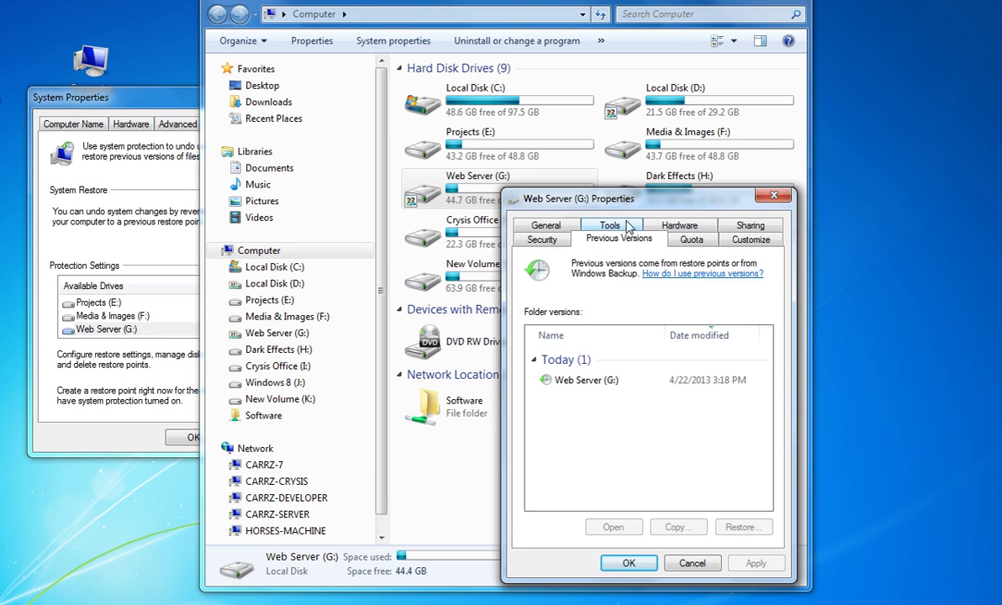
pyautogui.moveTo(626, 199); pyautogui.dragTo(553, 157)
pyautogui.click(532, 338)
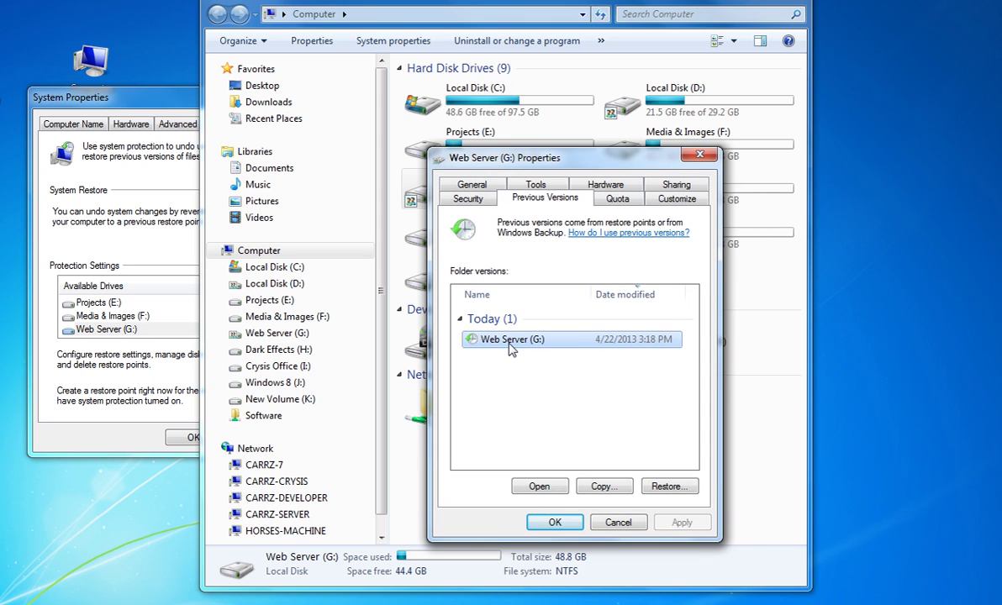
# Step: Open the selected previous version of the drive to examine its full contents and paths, and close it and the drive's properties
pyautogui.click(541, 487)
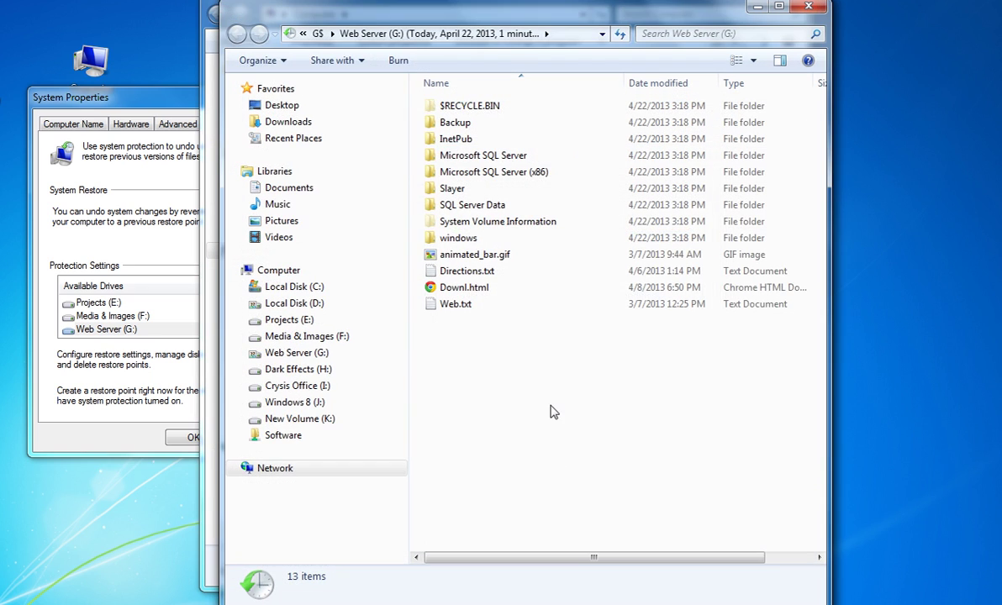
pyautogui.moveTo(511, 18); pyautogui.dragTo(522, 123)
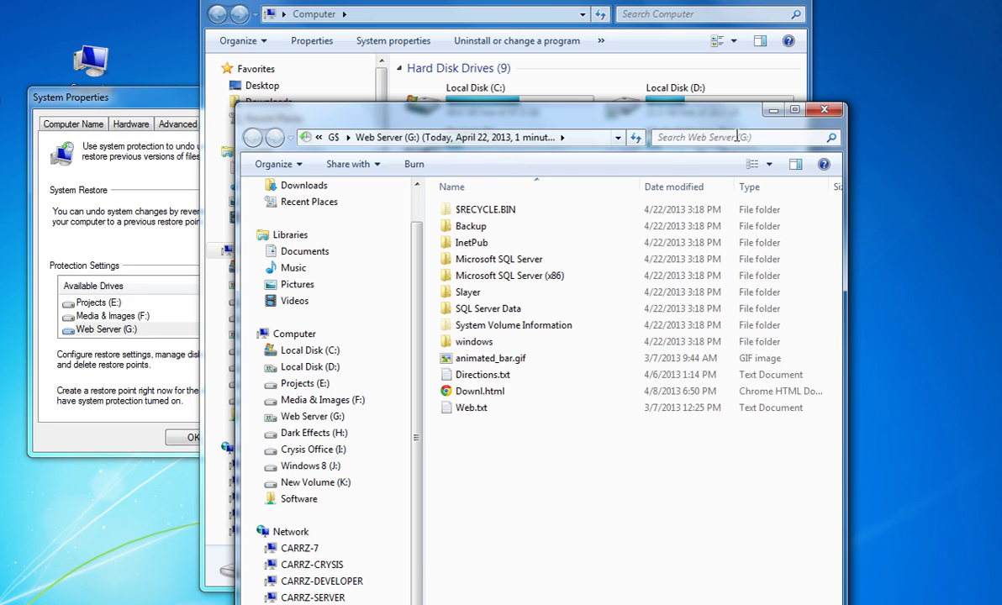
pyautogui.moveTo(846, 145); pyautogui.dragTo(986, 145)
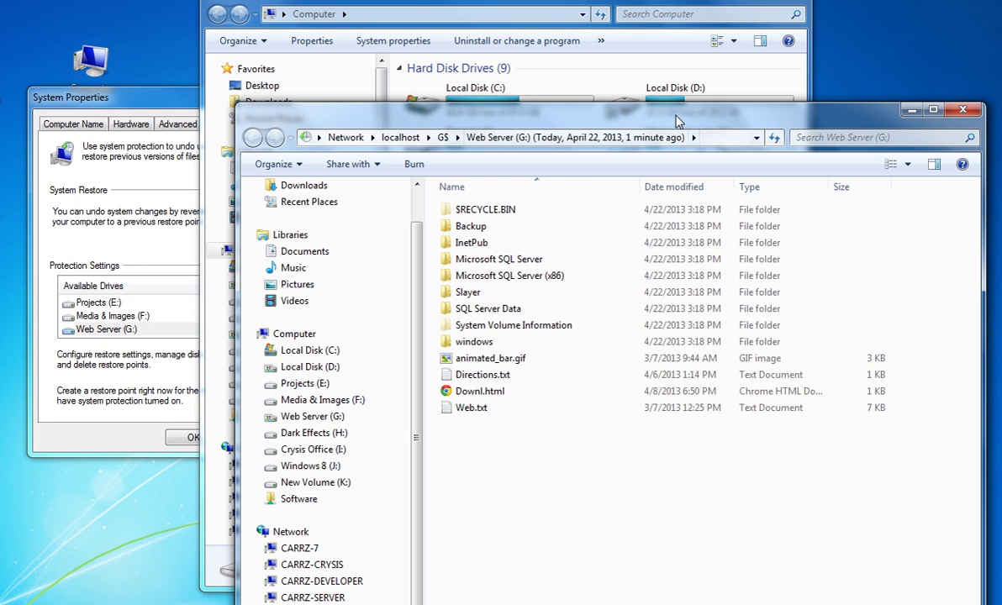
pyautogui.moveTo(632, 109); pyautogui.dragTo(598, 66)
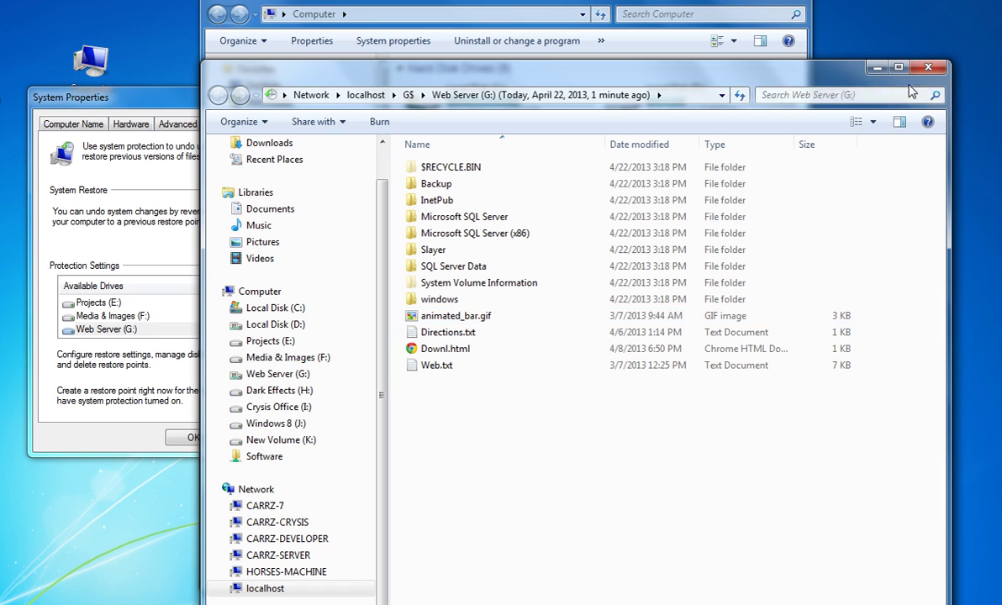
pyautogui.click(929, 67)
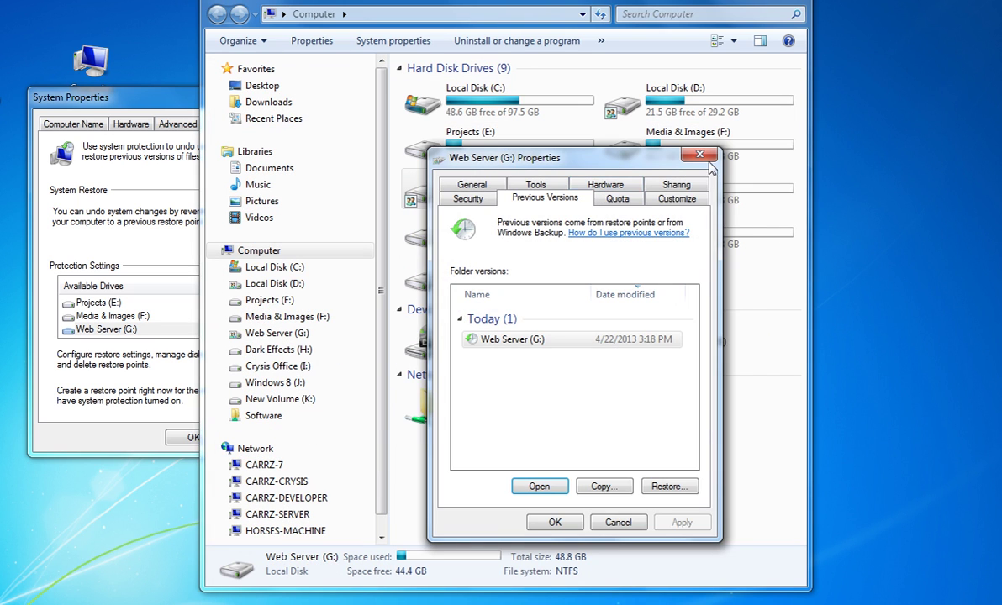
pyautogui.press('Escape')
# Step: Browse the current contents of the Web Server (G:) drive and go into its InetPub folder
pyautogui.doubleClick(503, 183)
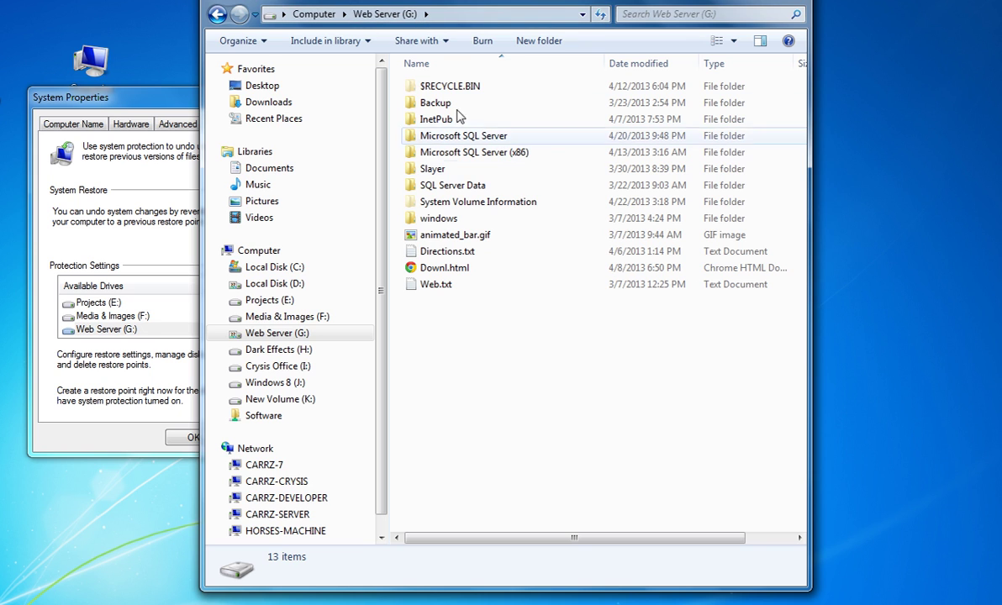
pyautogui.click(218, 22)
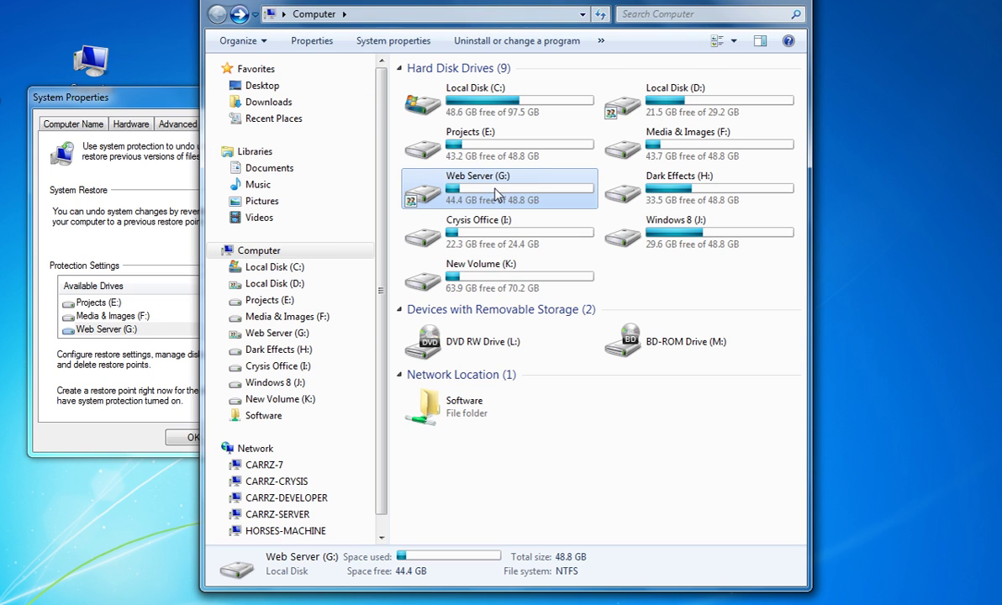
pyautogui.doubleClick(465, 180)
pyautogui.click(443, 122)
pyautogui.doubleClick(443, 122)
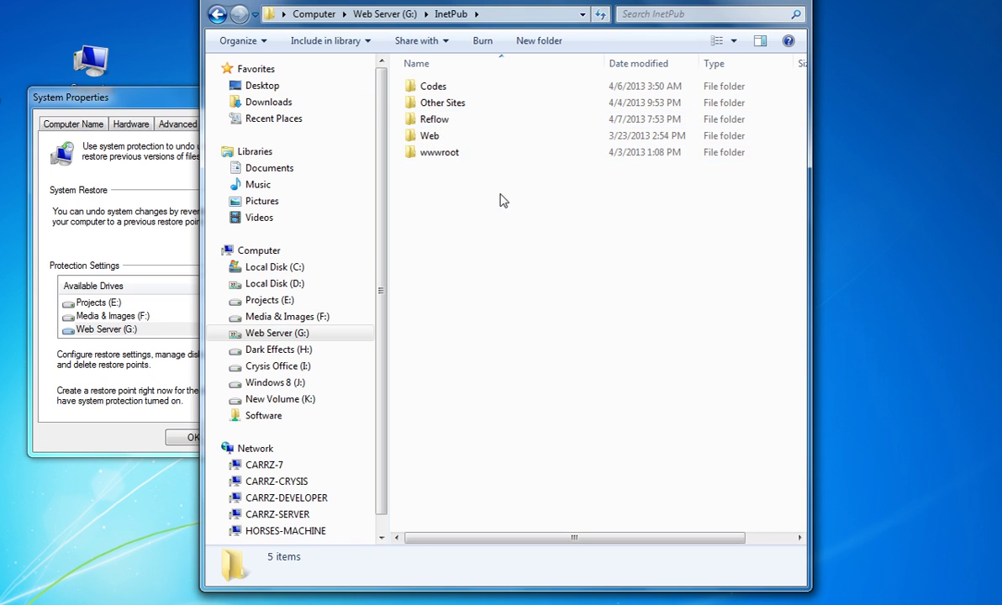
# Step: Display the previous versions of the wwwroot folder, keeping the properties window clear of the folder list
pyautogui.click(455, 160)
pyautogui.rightClick(455, 160)
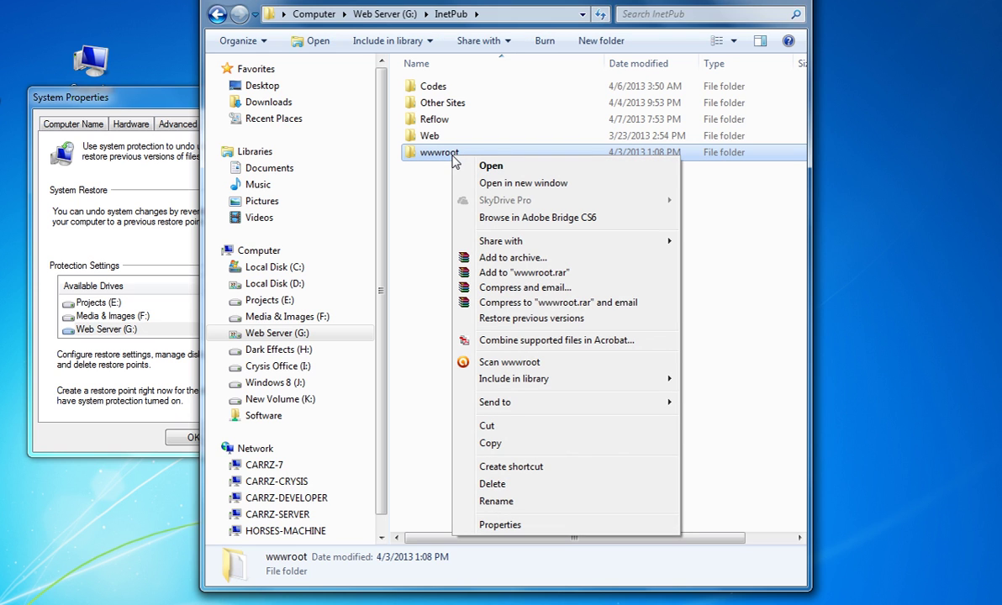
pyautogui.click(560, 321)
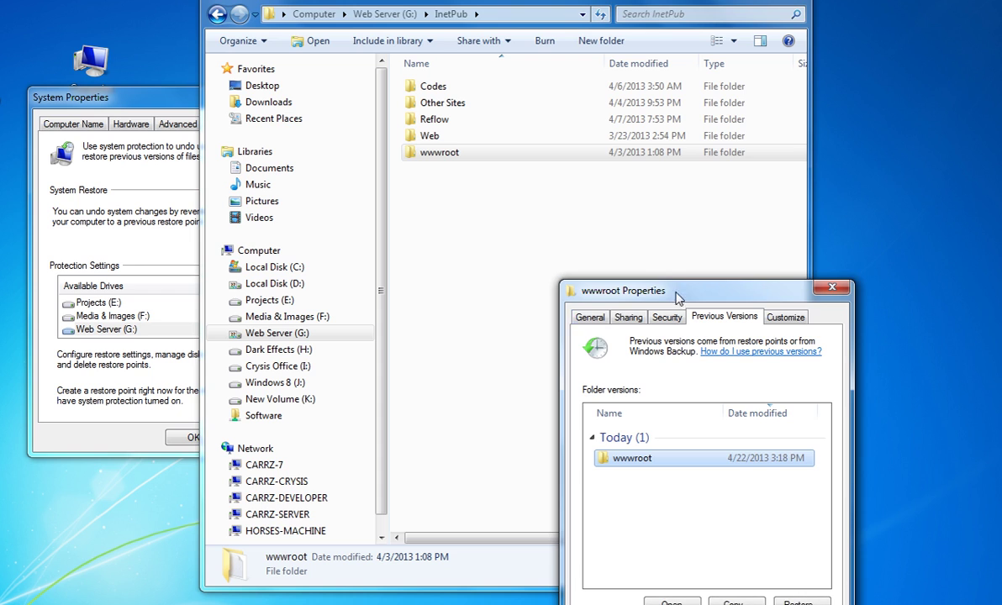
pyautogui.moveTo(694, 291); pyautogui.dragTo(593, 92)
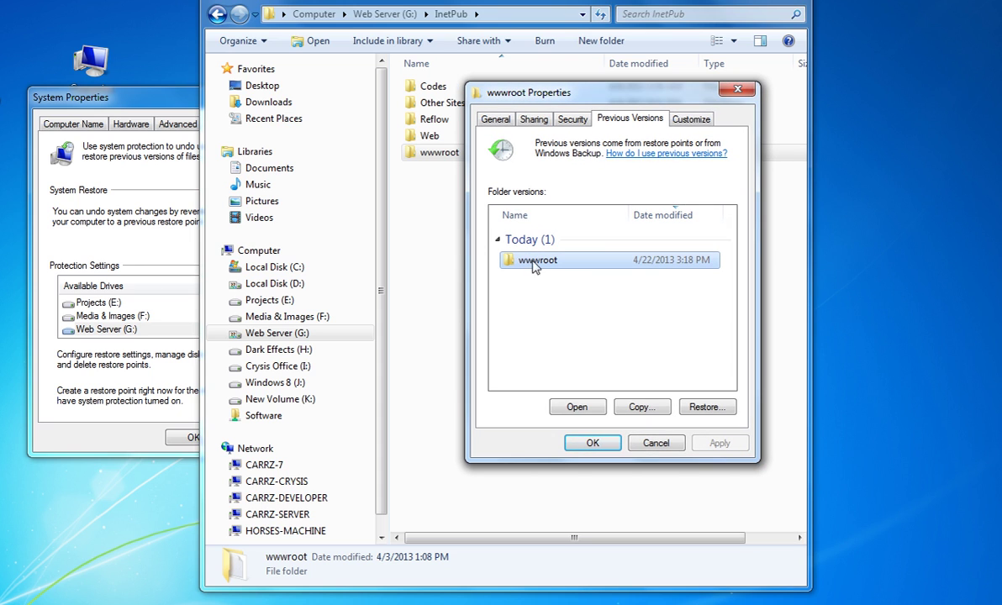
pyautogui.moveTo(545, 92); pyautogui.dragTo(666, 76)
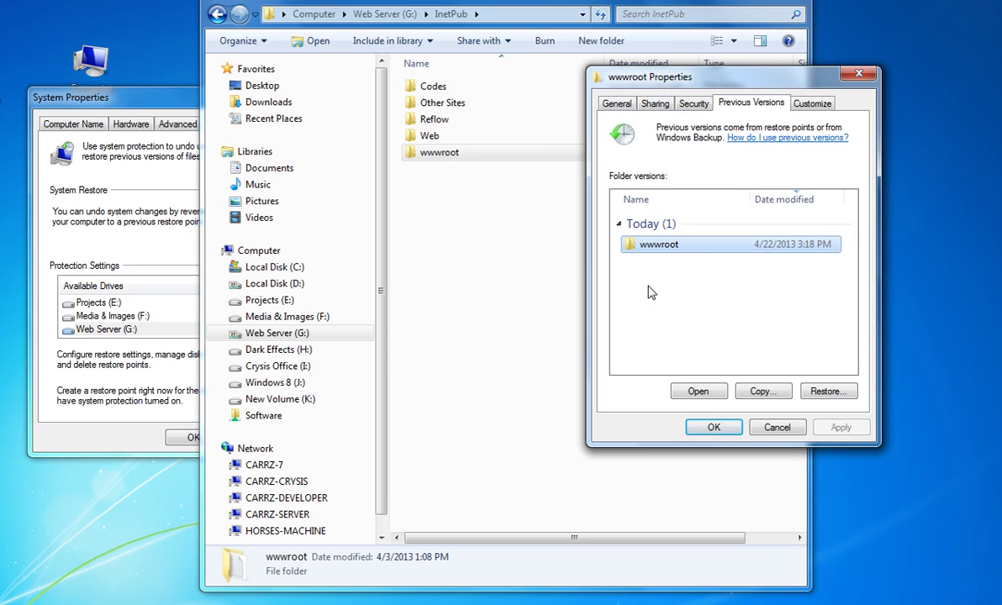
# Step: Open today's previous version of wwwroot to examine its subfolders, and close it and the folder's properties
pyautogui.doubleClick(664, 249)
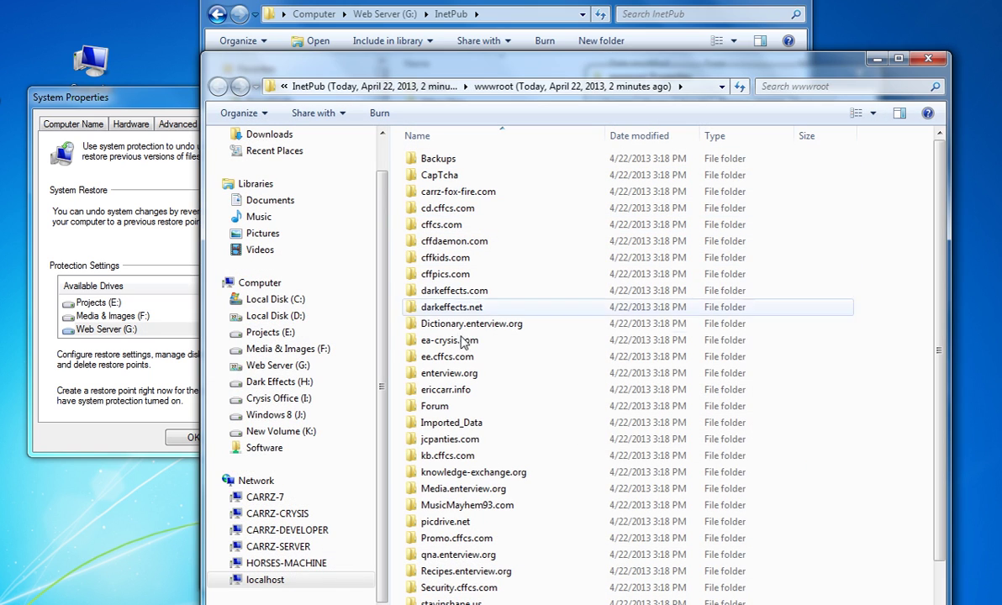
pyautogui.click(929, 58)
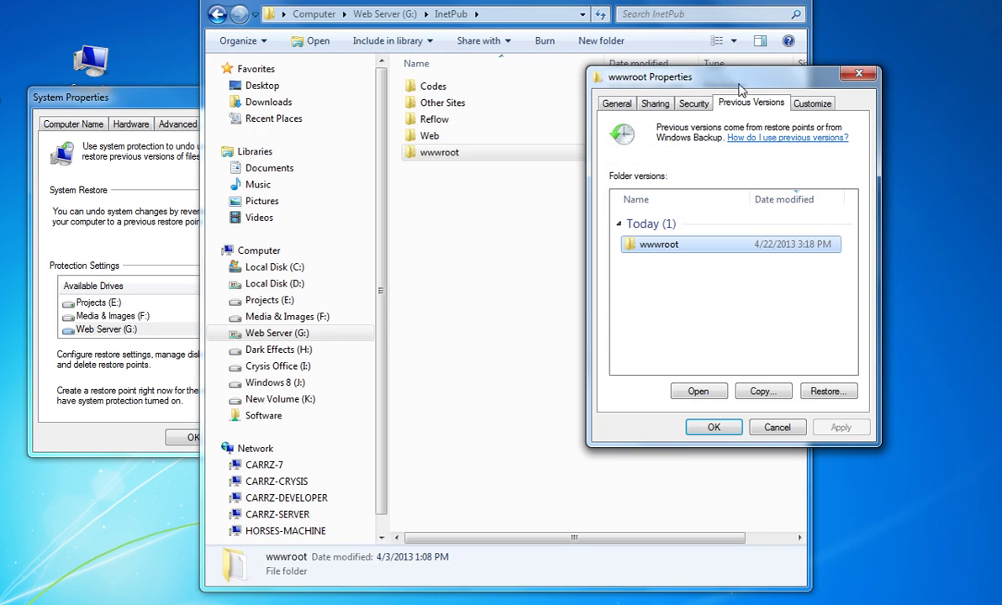
pyautogui.moveTo(736, 76); pyautogui.dragTo(558, 189)
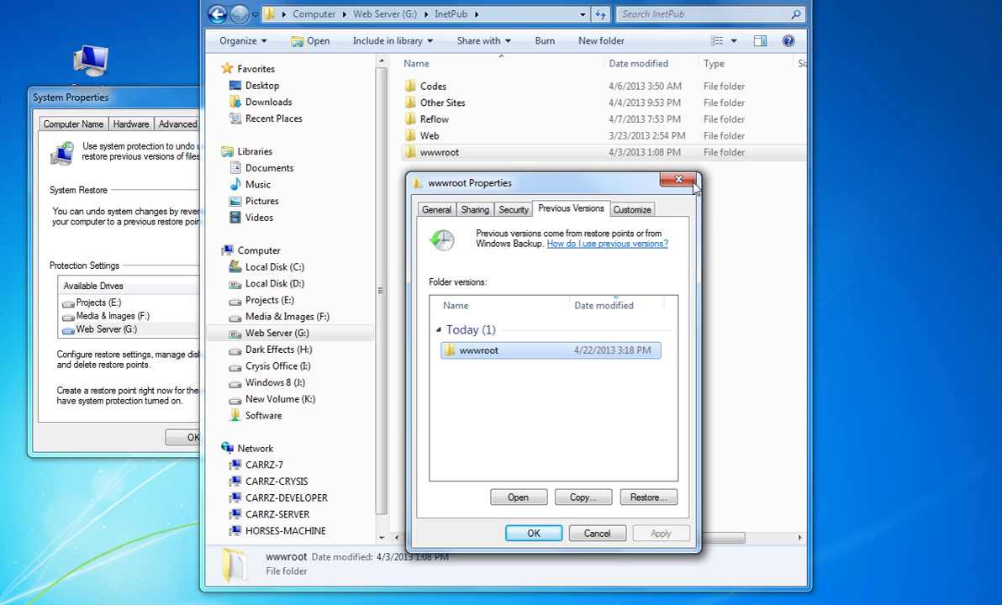
pyautogui.press('Escape')
# Step: Close the System Properties window and return to the InetPub folder
pyautogui.click(166, 94)
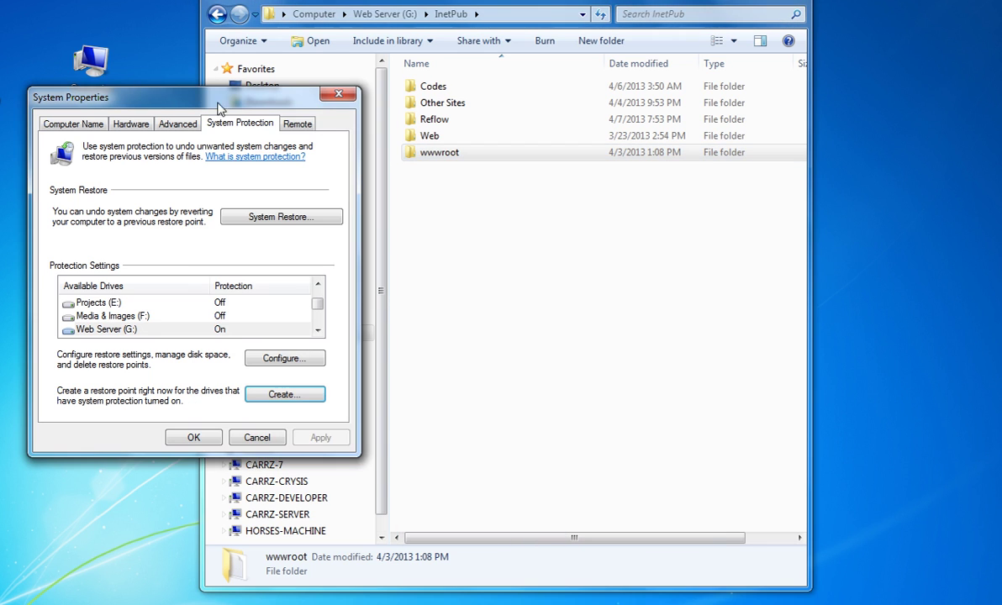
pyautogui.click(338, 94)
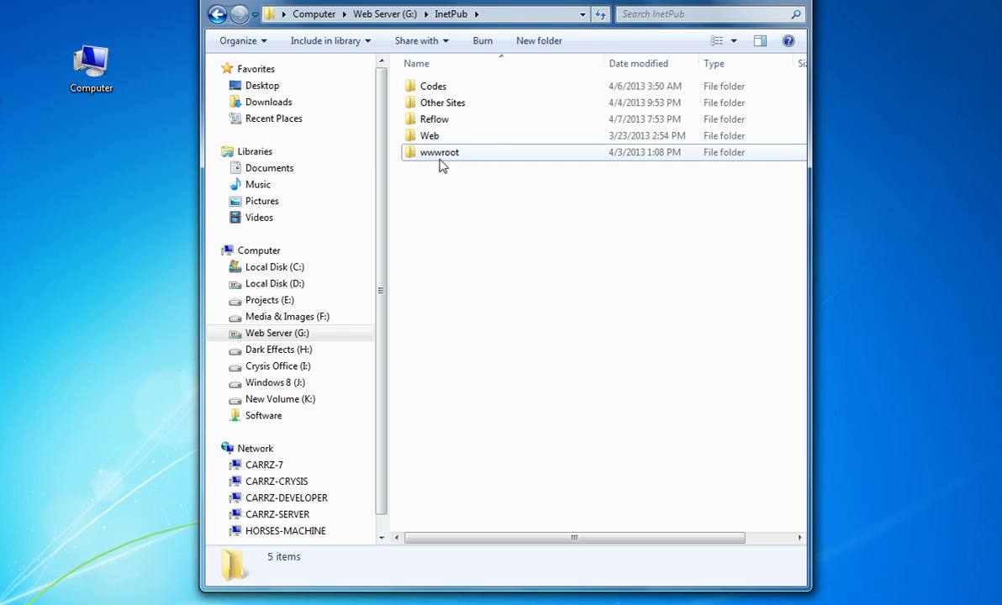
pyautogui.moveTo(438, 158)
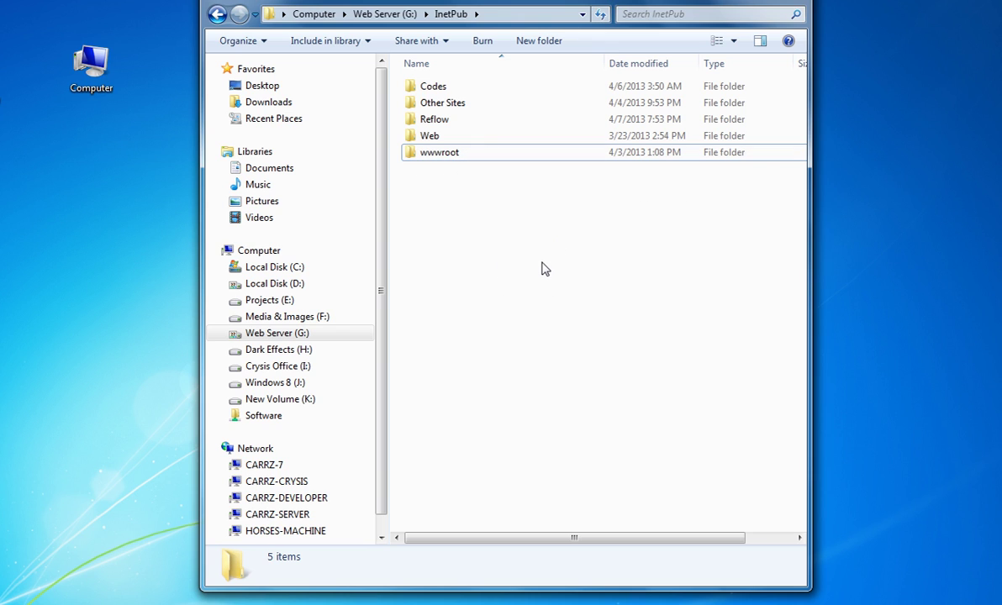